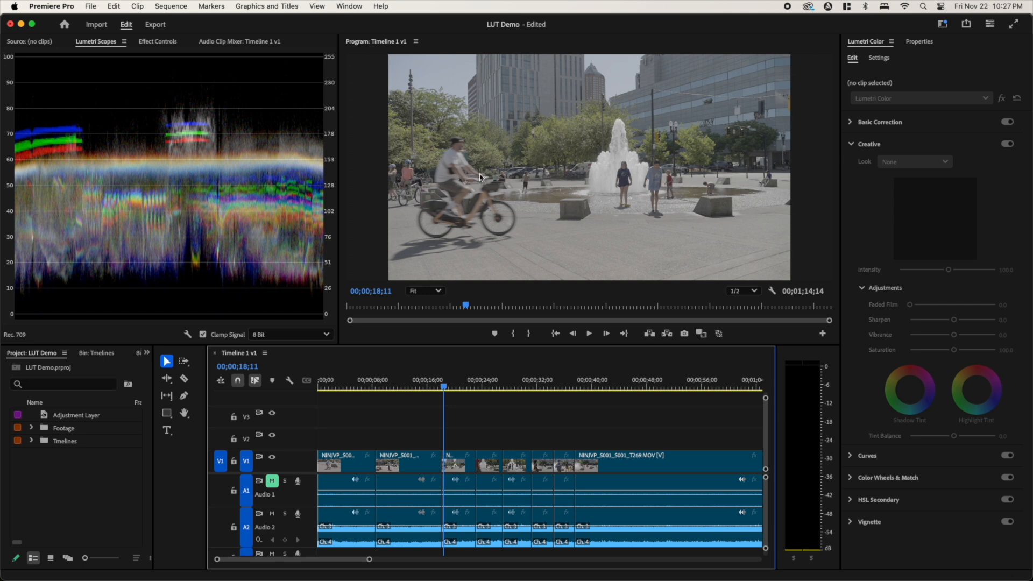
- Switch to the Color workspace
click(355, 6)
mouse_move(377, 23)
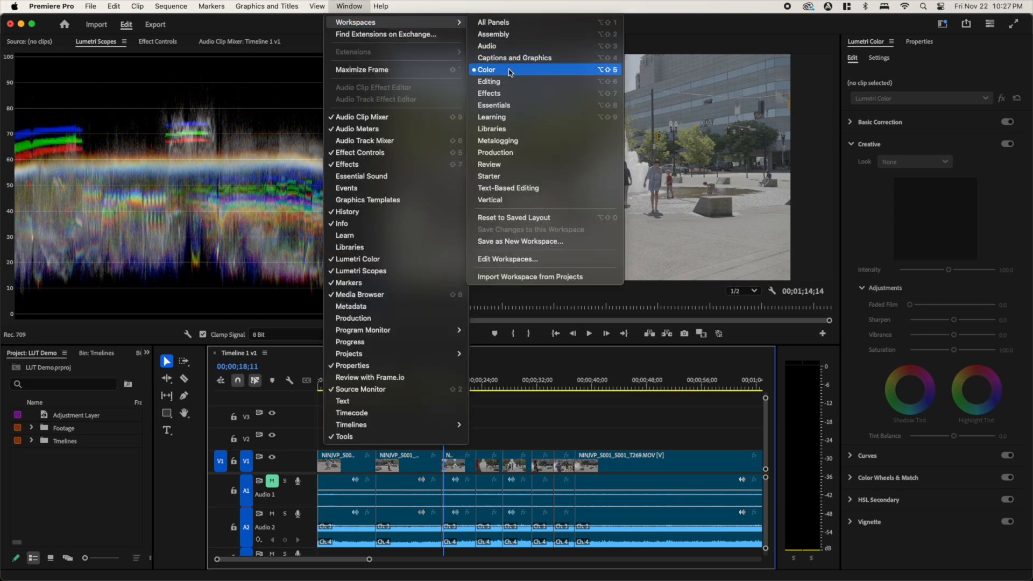
click(510, 70)
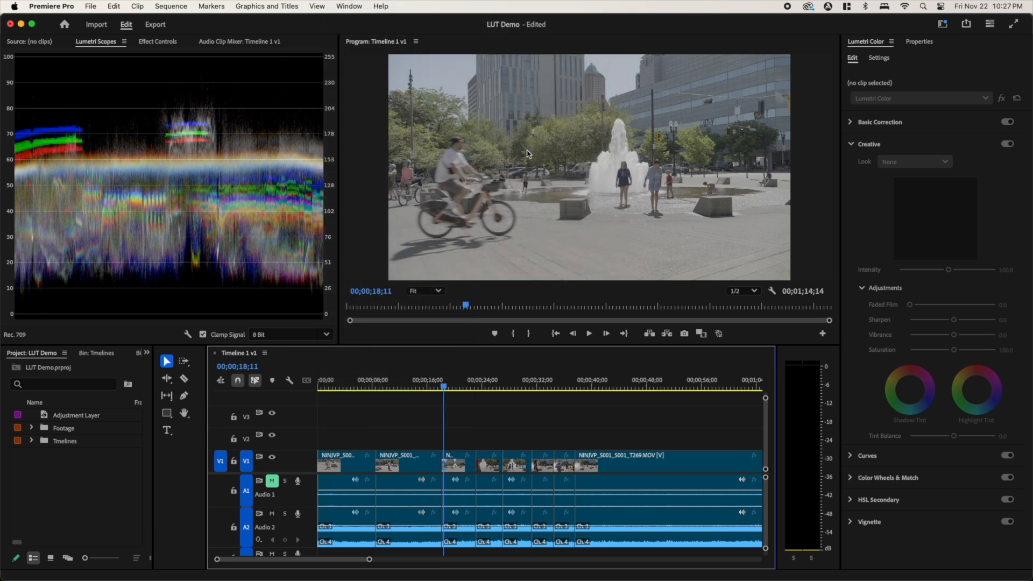
- Apply the 1_SGamut3CineSLog3_To_LC-709 input LUT to the third clip on V1 in Basic Correction
click(457, 468)
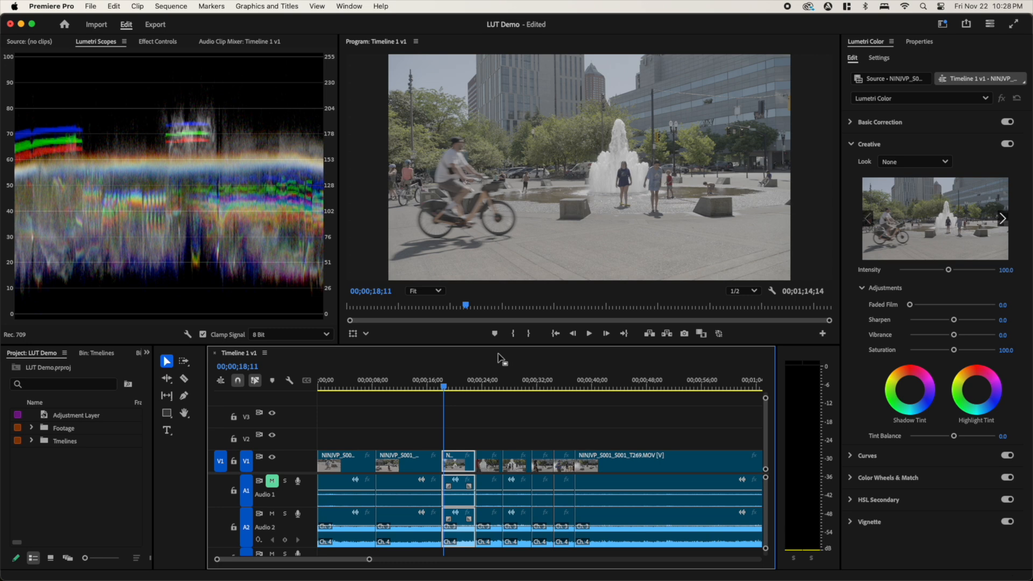
click(854, 147)
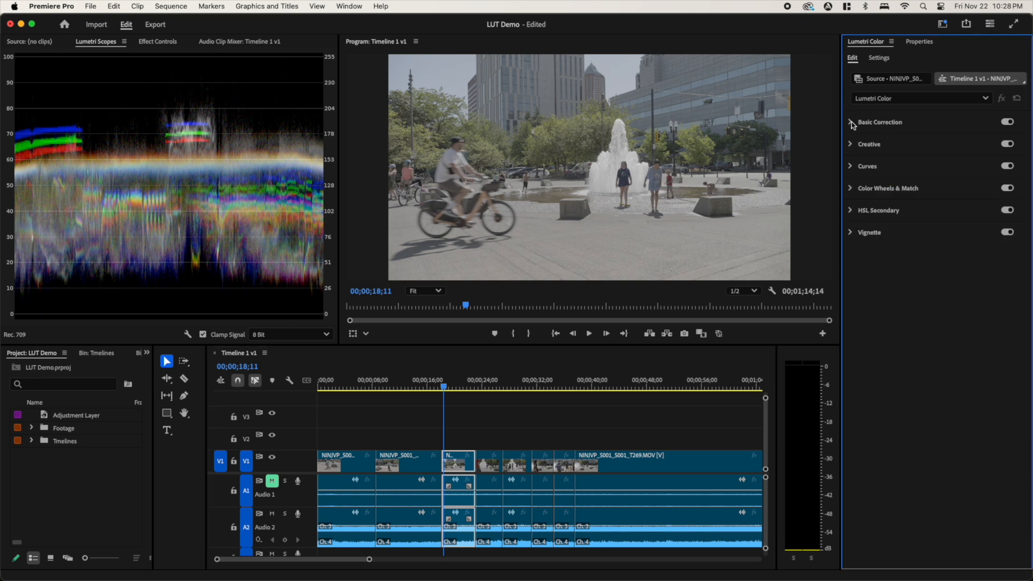
click(852, 123)
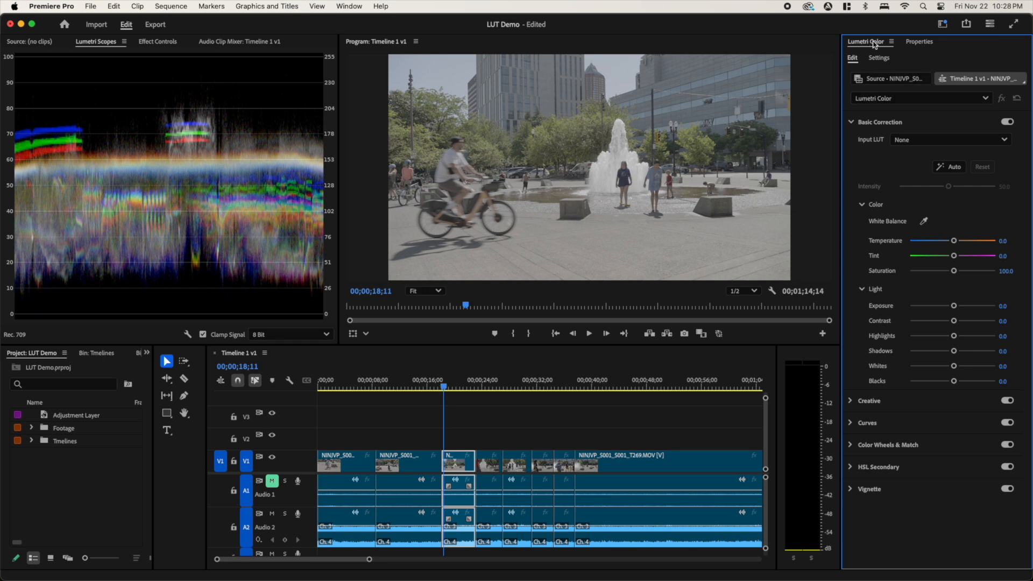
click(958, 142)
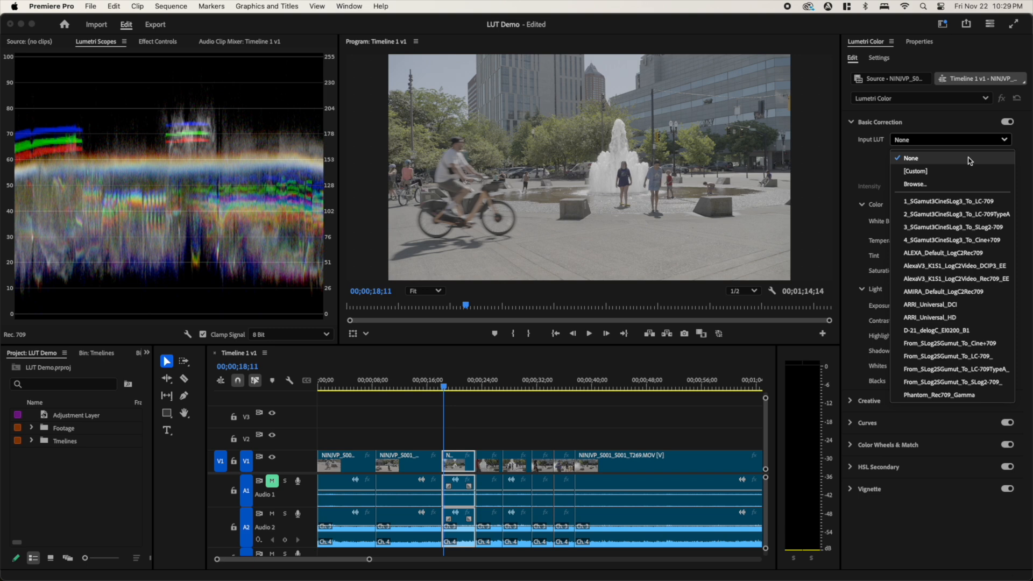
click(1001, 204)
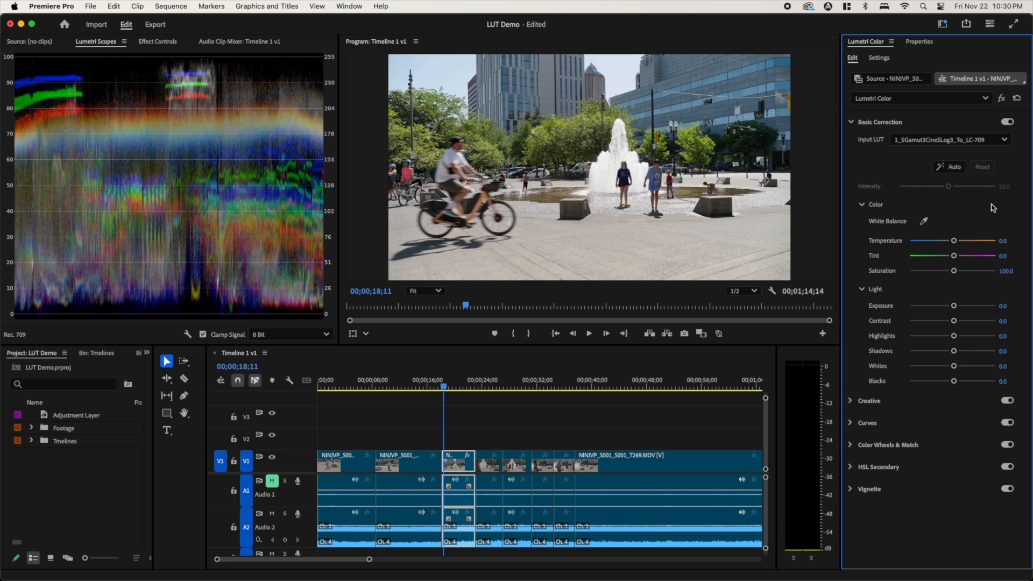
- Apply the 35mm Look to the third clip as its Creative look
click(885, 123)
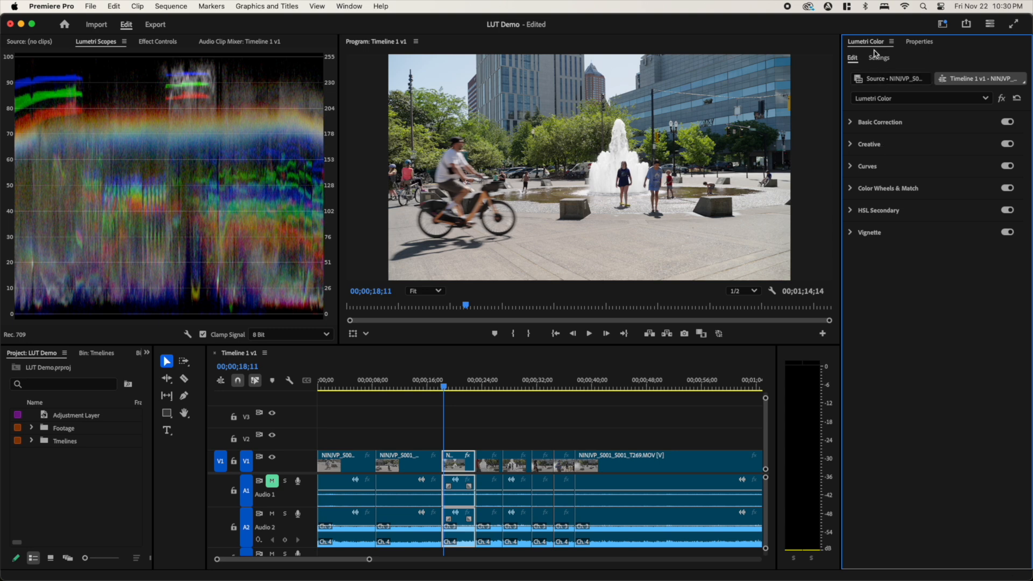
click(913, 150)
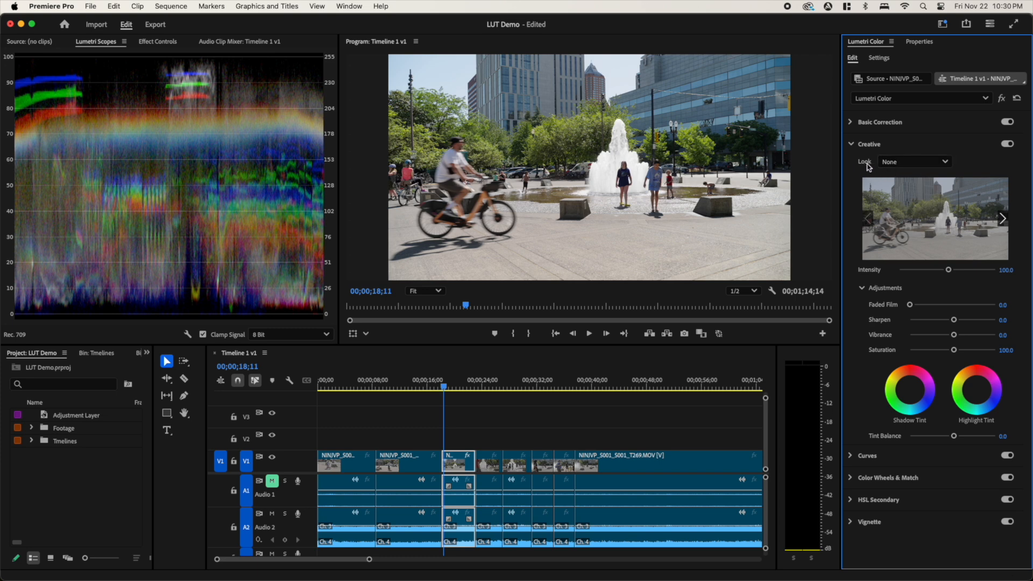
click(923, 166)
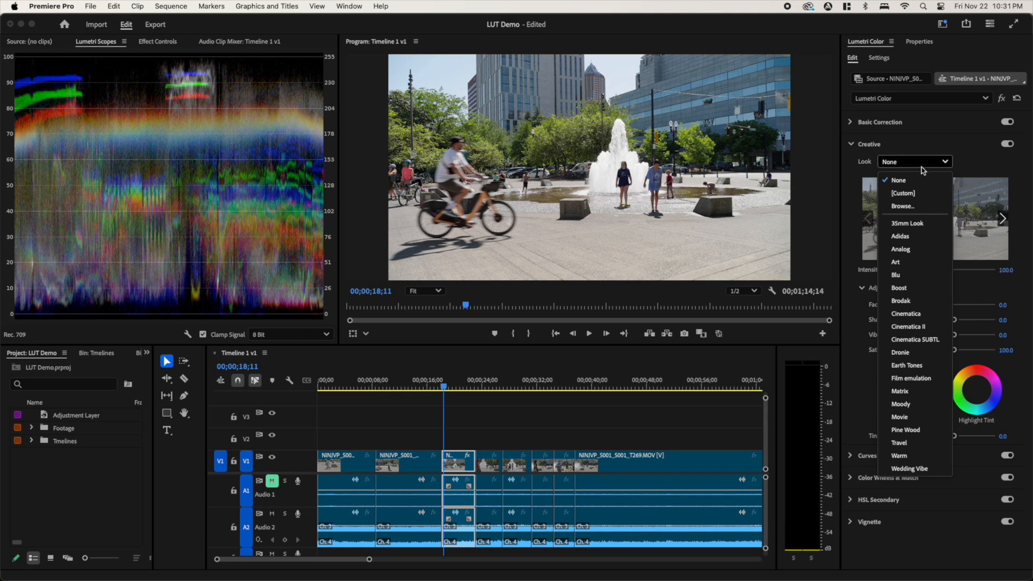
click(936, 226)
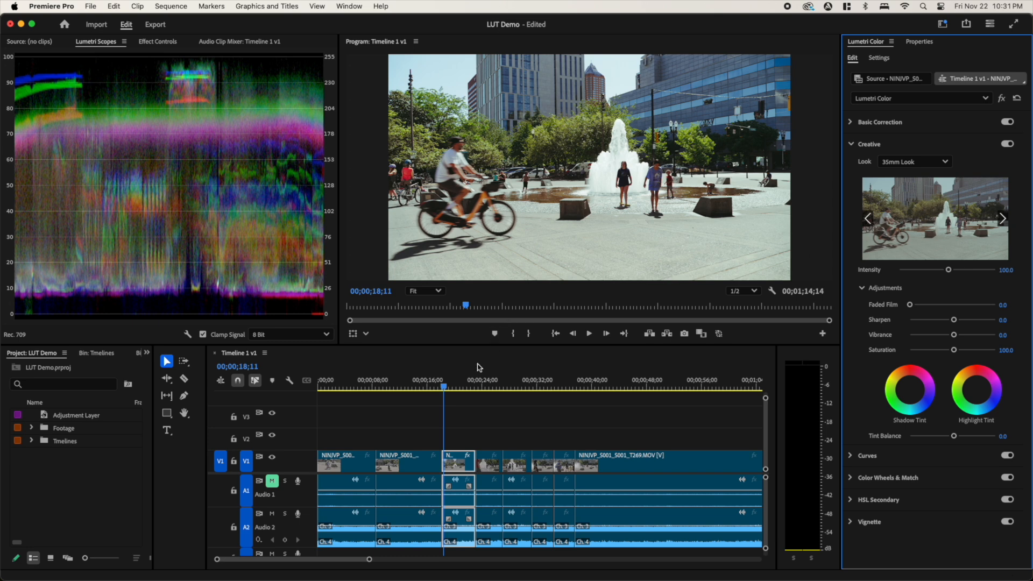
- Play back the graded fountain clip and review it with the program monitor toggled between maximized and normal size
key(space)
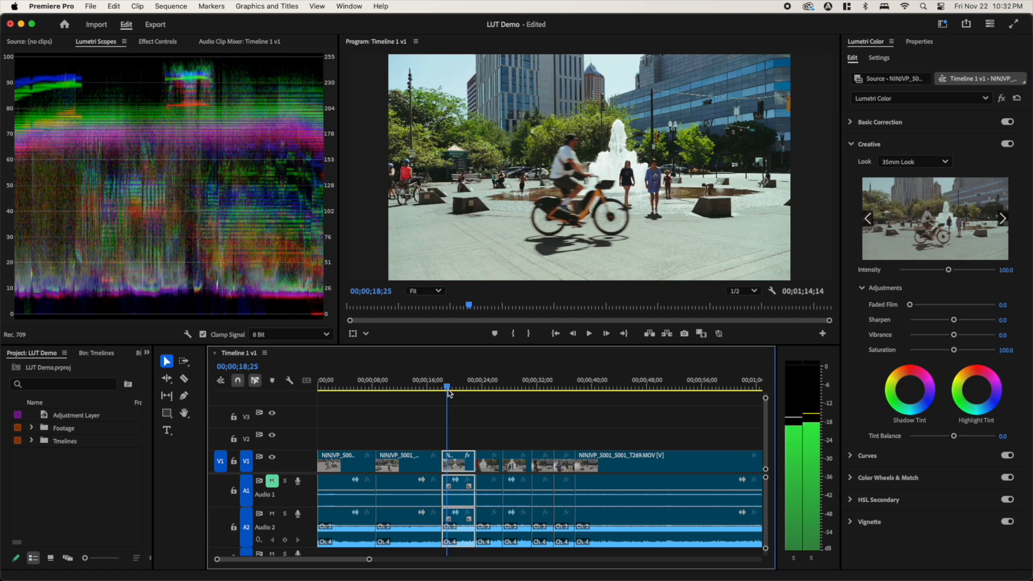
click(589, 334)
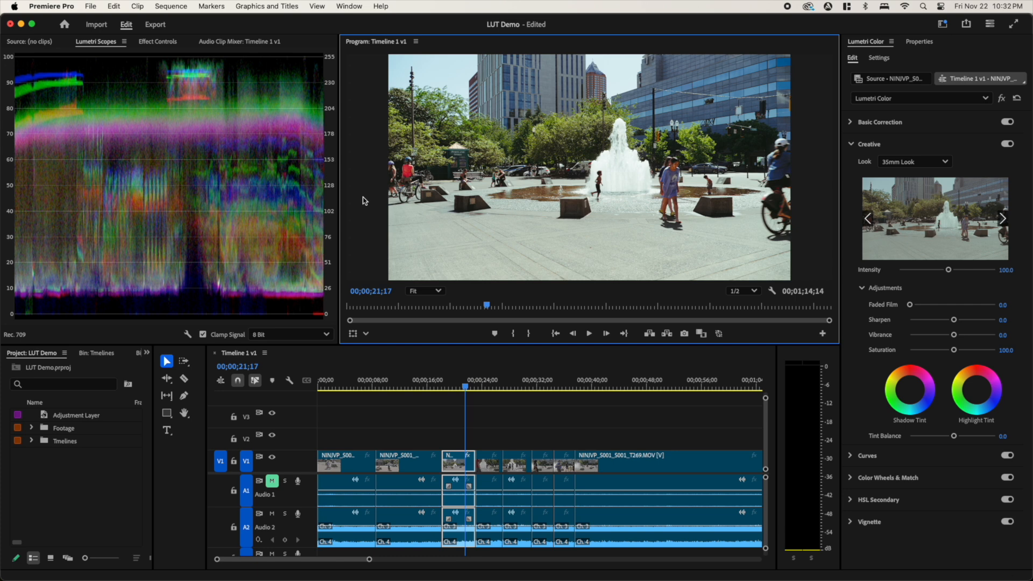
key(grave)
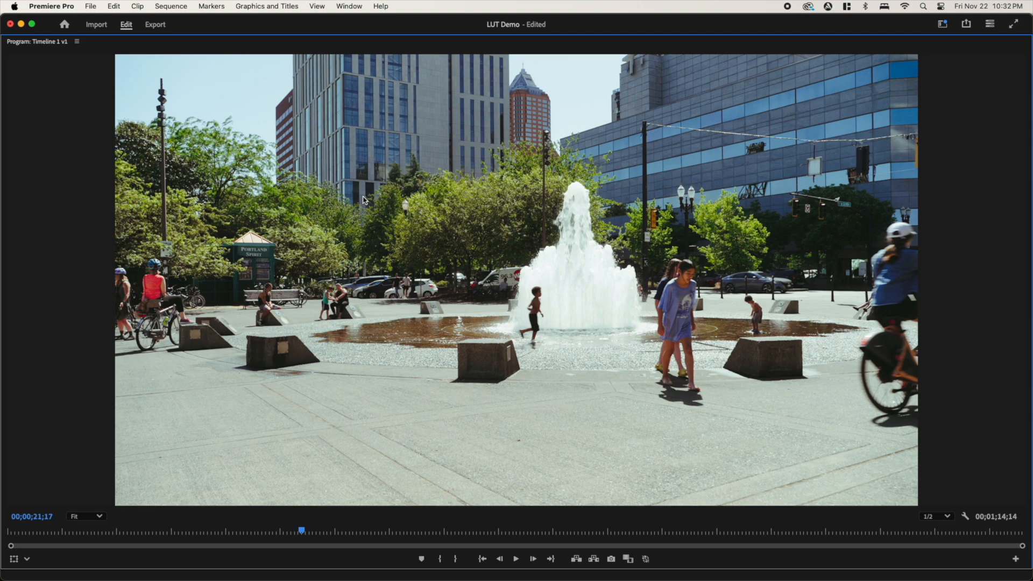
key(space)
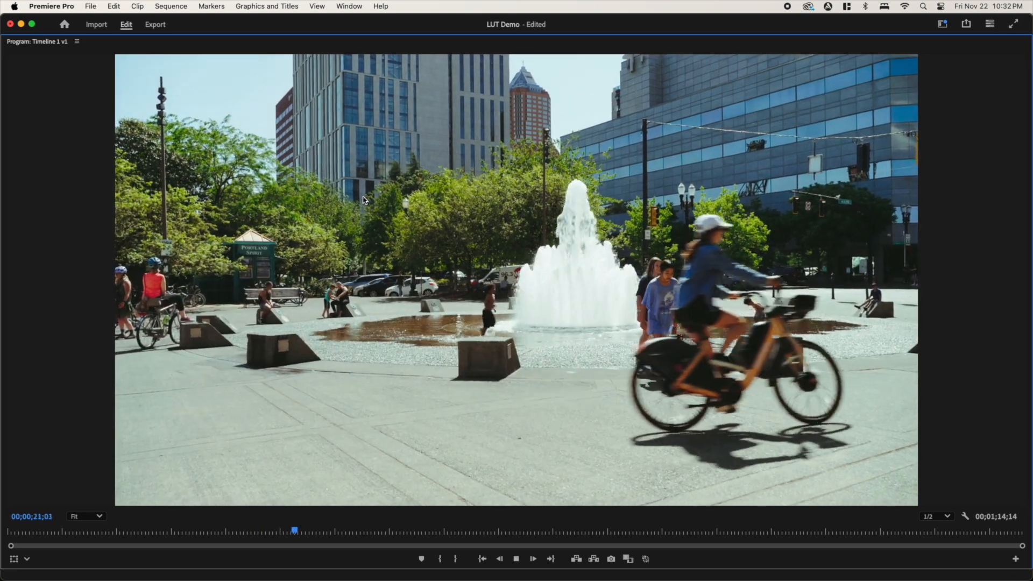
key(space)
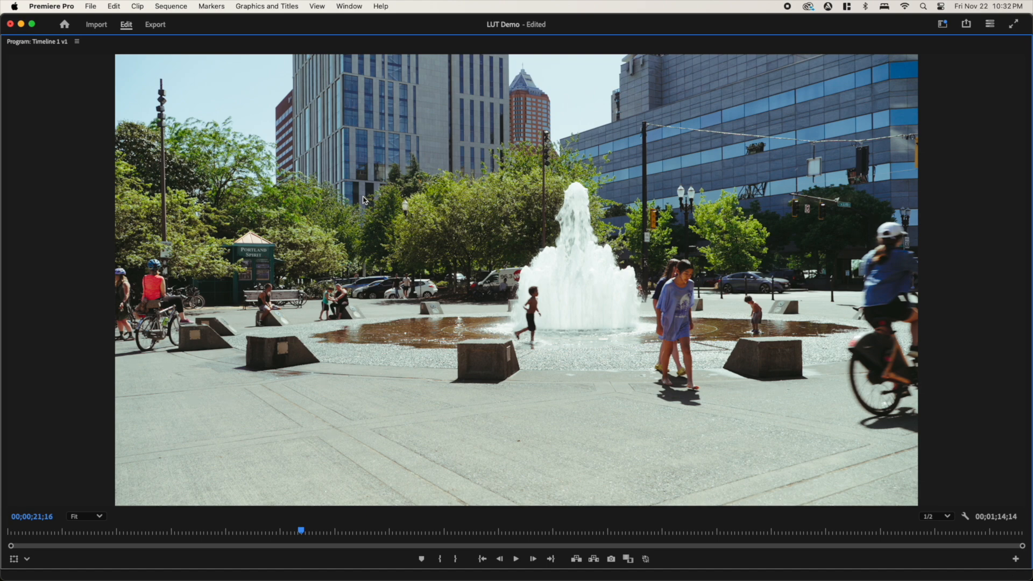
key(grave)
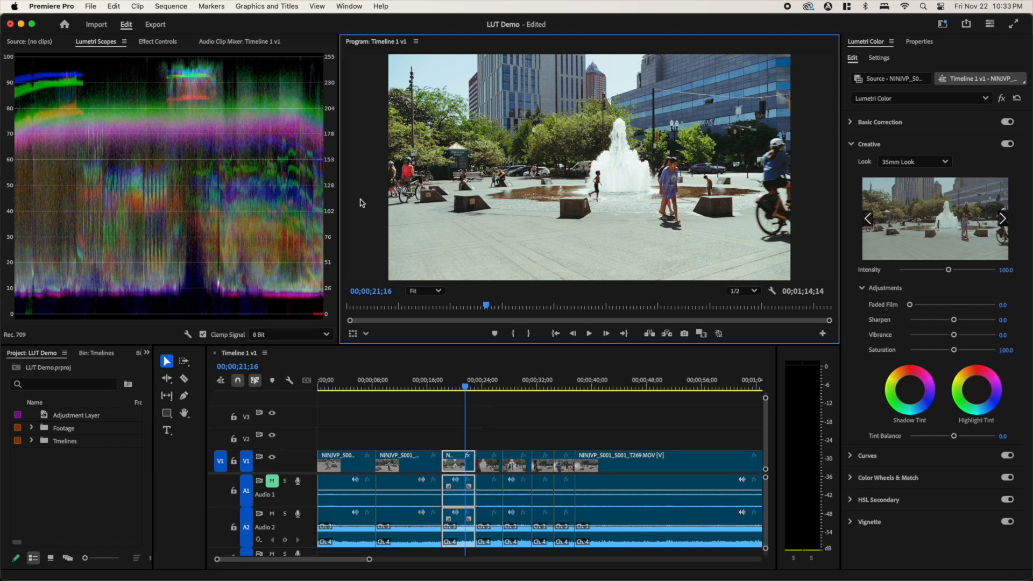
key(grave)
key(grave)
key(grave)
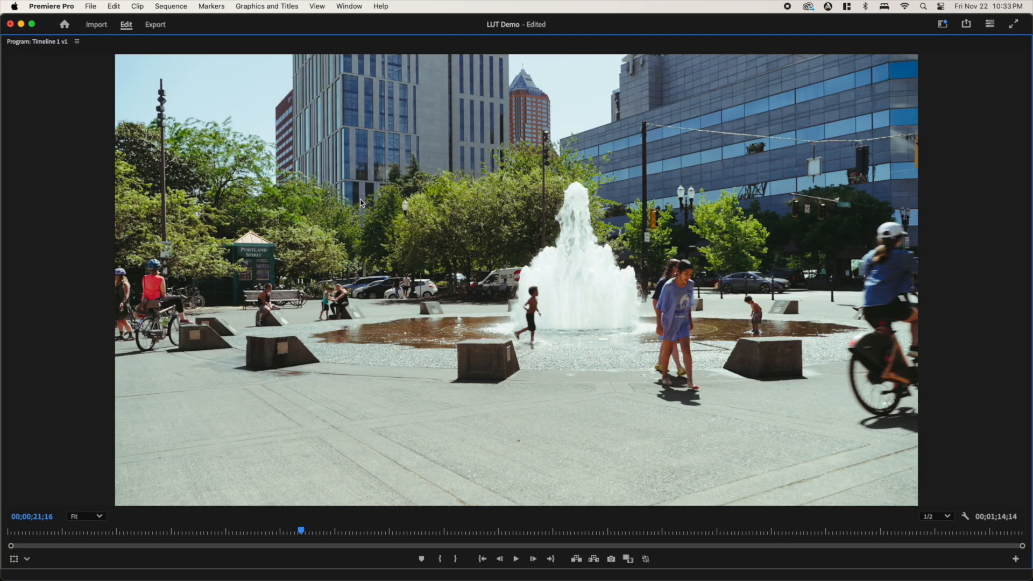
key(grave)
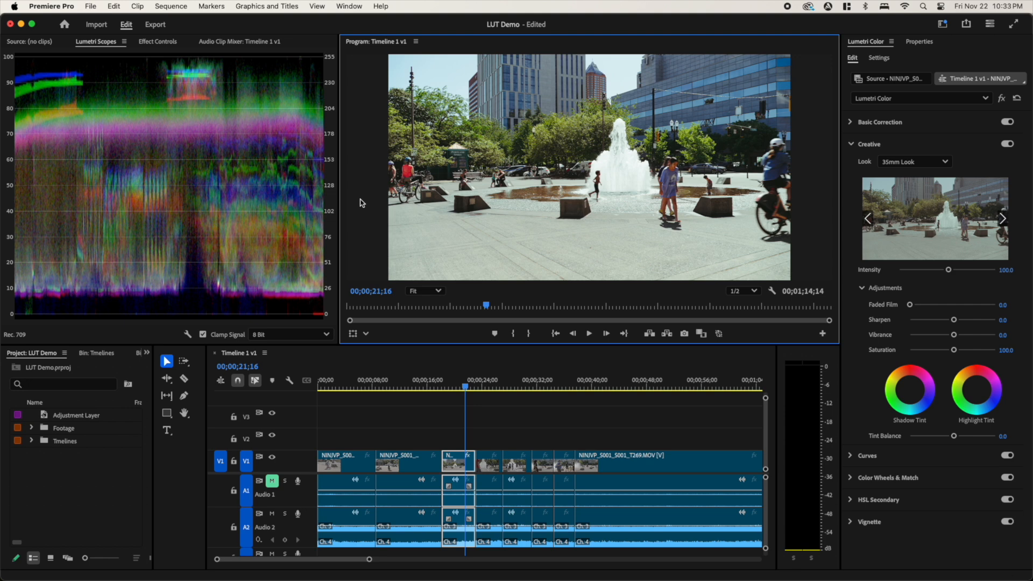
- Scrub back through the second and first clips on V1 to examine their ungraded footage
click(464, 387)
drag(465, 387, 392, 397)
drag(382, 395, 387, 394)
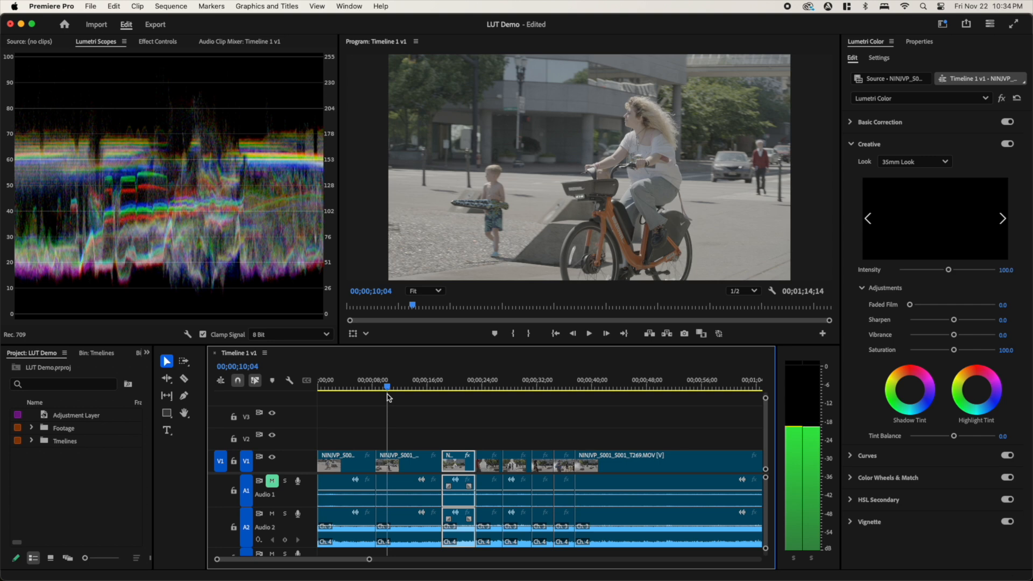
click(399, 460)
click(396, 388)
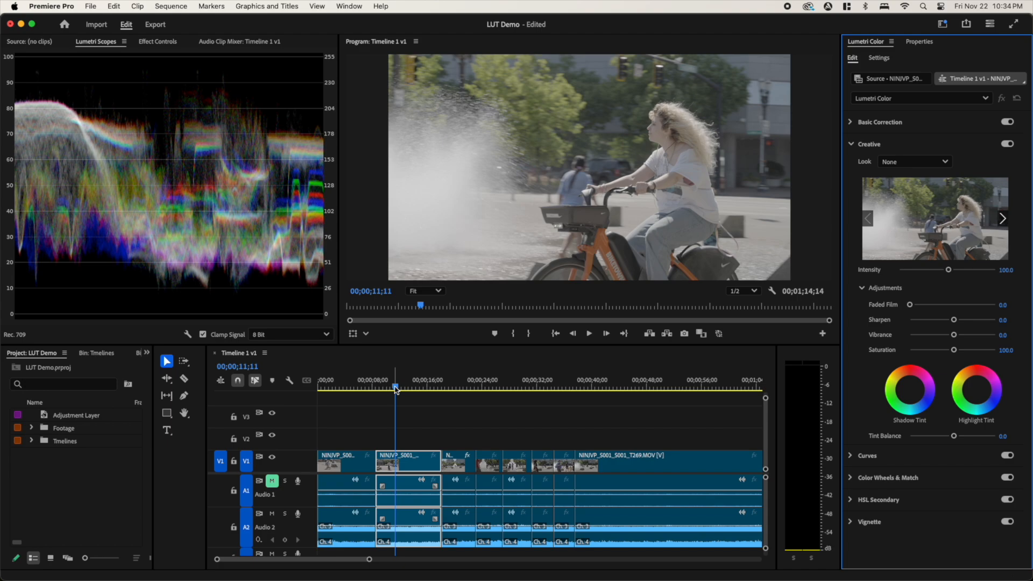
drag(396, 389, 339, 411)
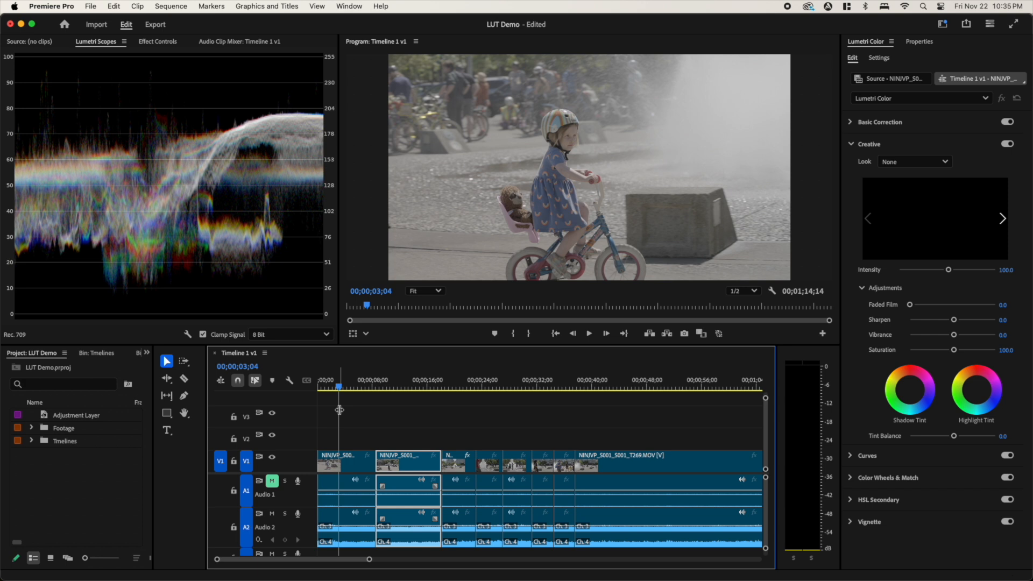
- Create a 3840 x 2160 adjustment layer at 29.97 fps drop-frame with square pixels, and delete the duplicate from the project
click(69, 415)
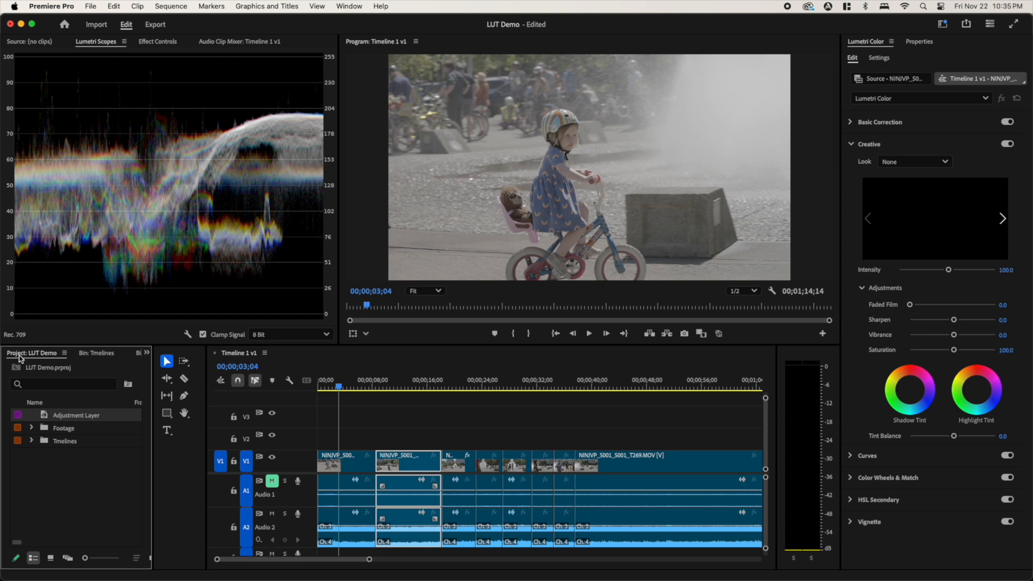
right_click(68, 491)
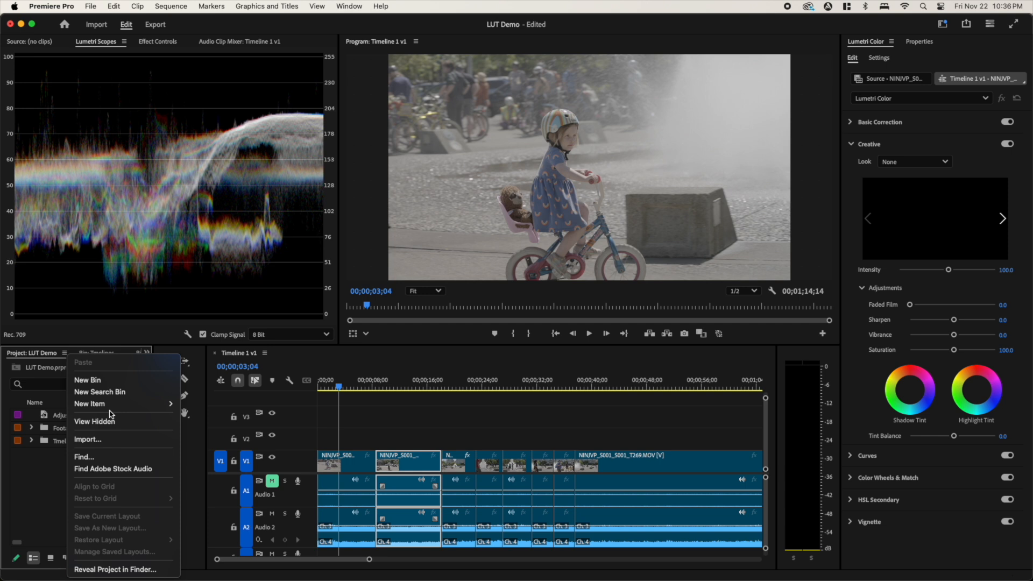
mouse_move(114, 410)
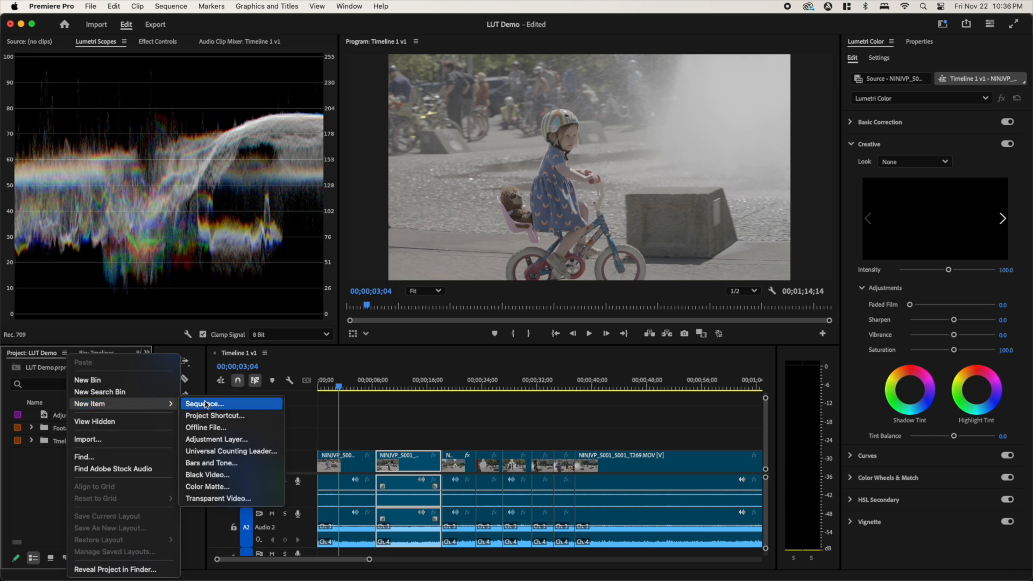
click(208, 440)
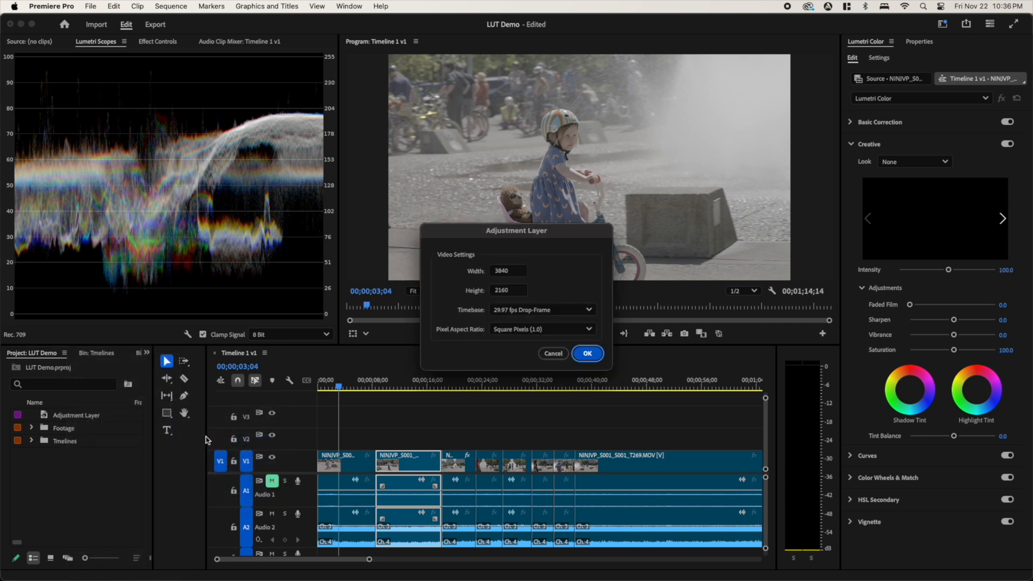
drag(563, 233, 566, 239)
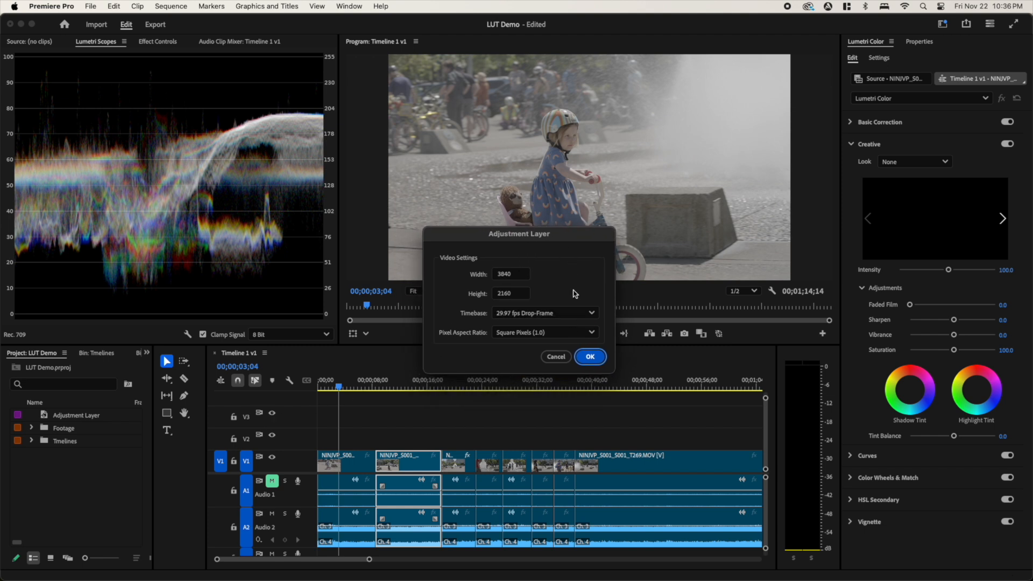
click(590, 357)
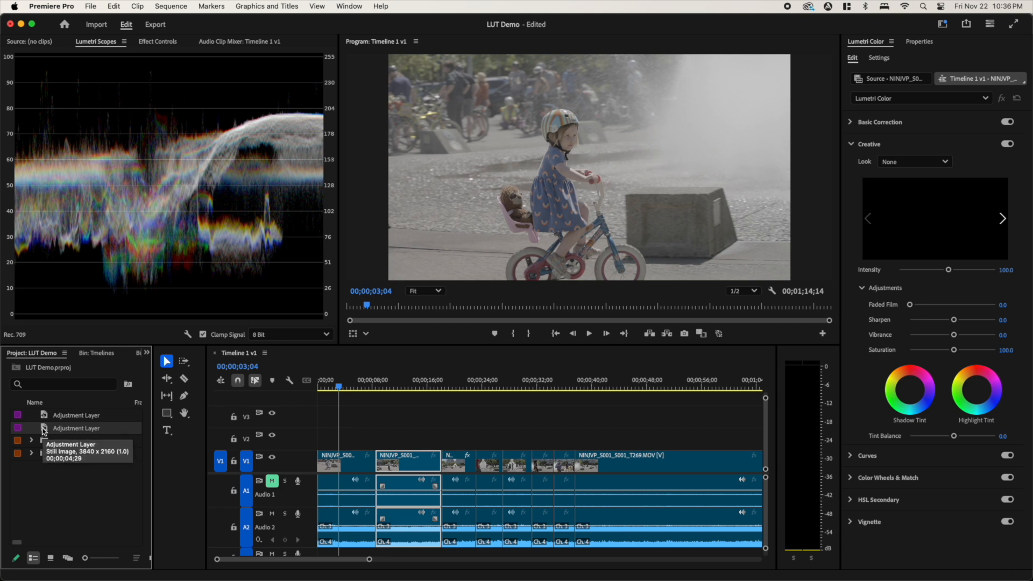
key(Delete)
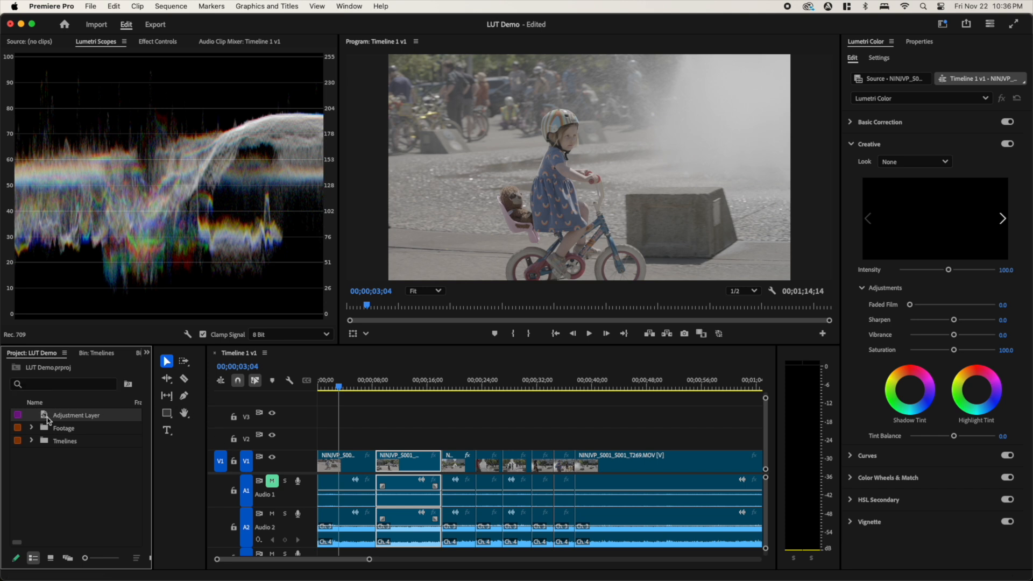
- Place the adjustment layer on V2 and extend it from the timeline's start up to the existing adjustment layers near the end
drag(44, 418, 368, 440)
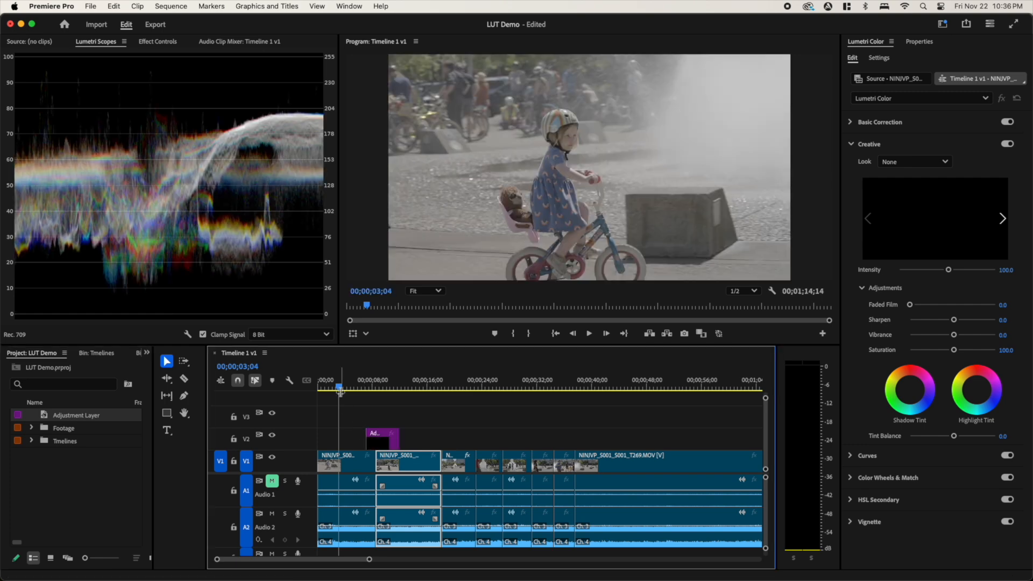
drag(340, 389, 383, 391)
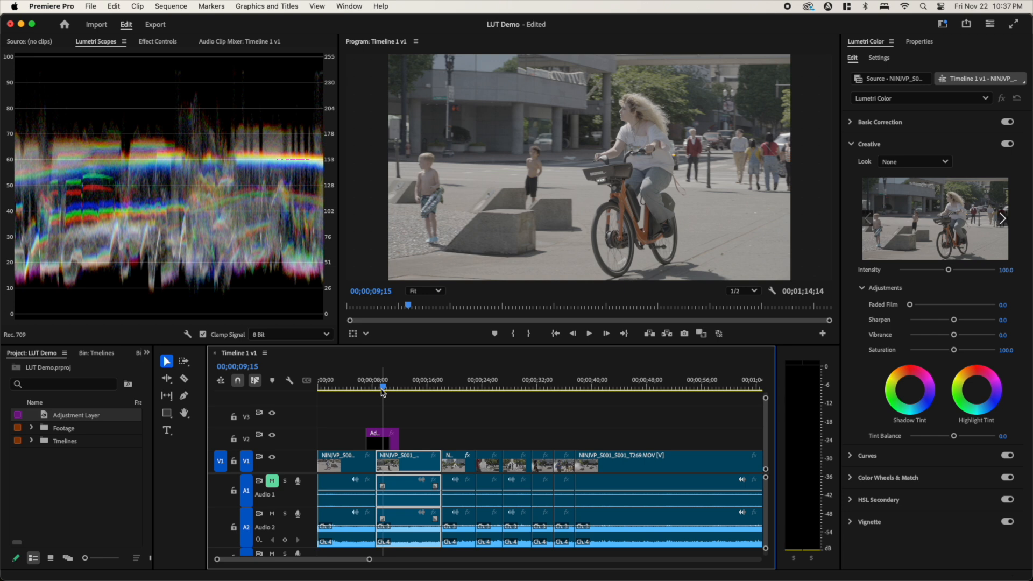
click(388, 441)
drag(389, 440, 662, 448)
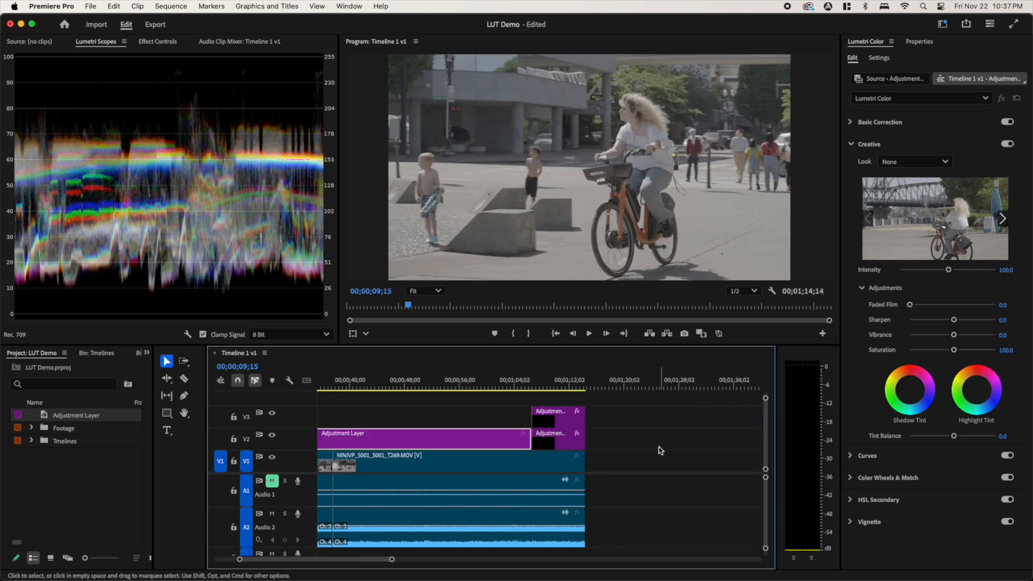
- Preview the footage under the stacked adjustment layers at 00;01;10;01
click(554, 386)
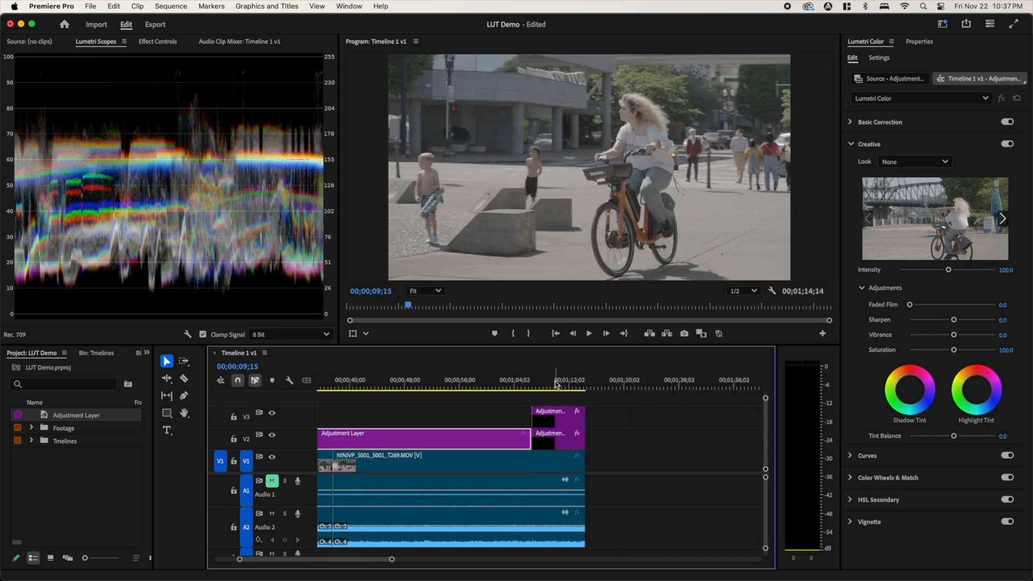
drag(553, 386, 559, 385)
drag(361, 560, 360, 560)
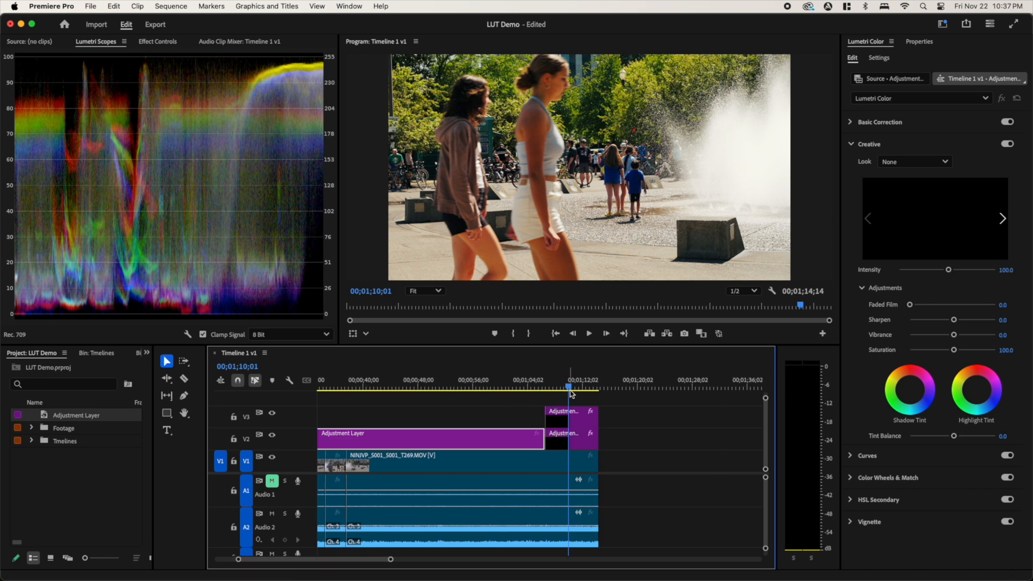
drag(358, 560, 301, 546)
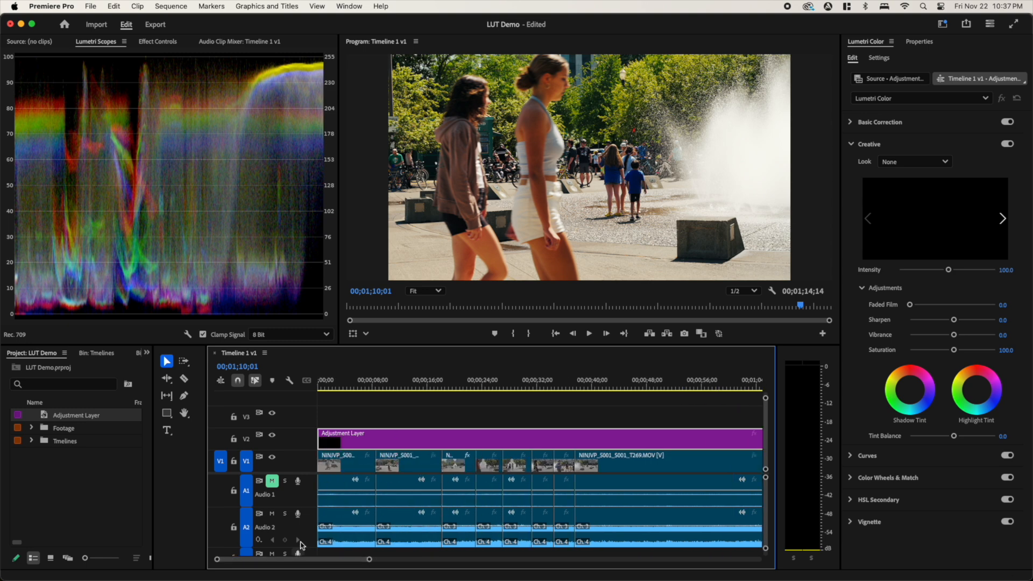
- Turn off the Creative and Basic Correction grading on the third V1 clip at 00;00;19;02
click(408, 387)
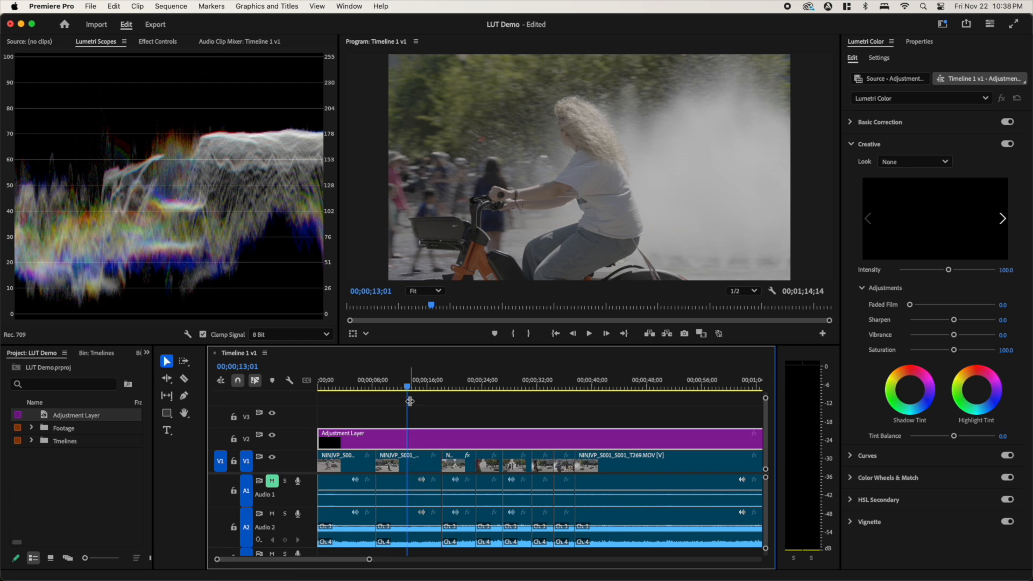
drag(409, 386, 449, 388)
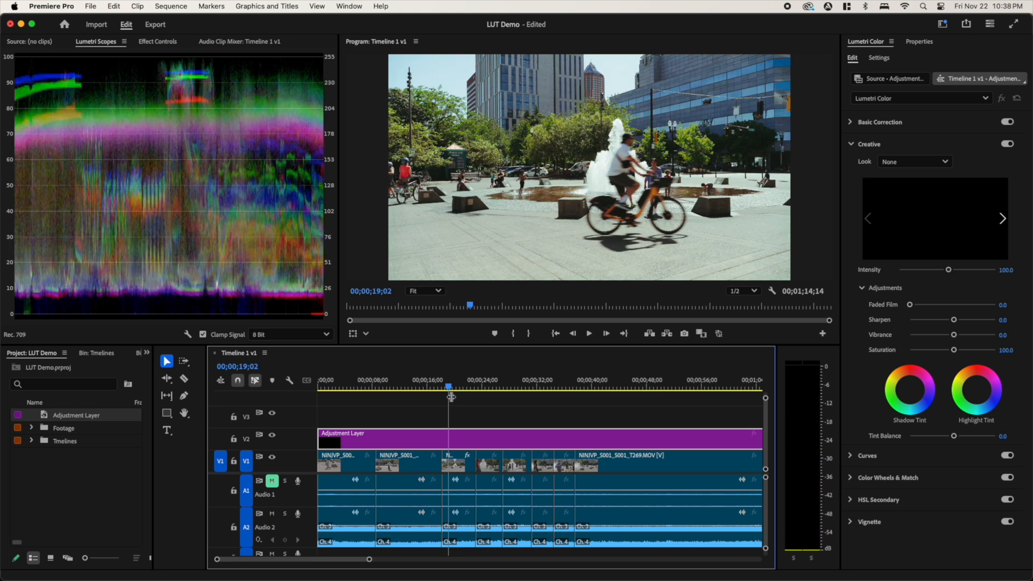
click(456, 465)
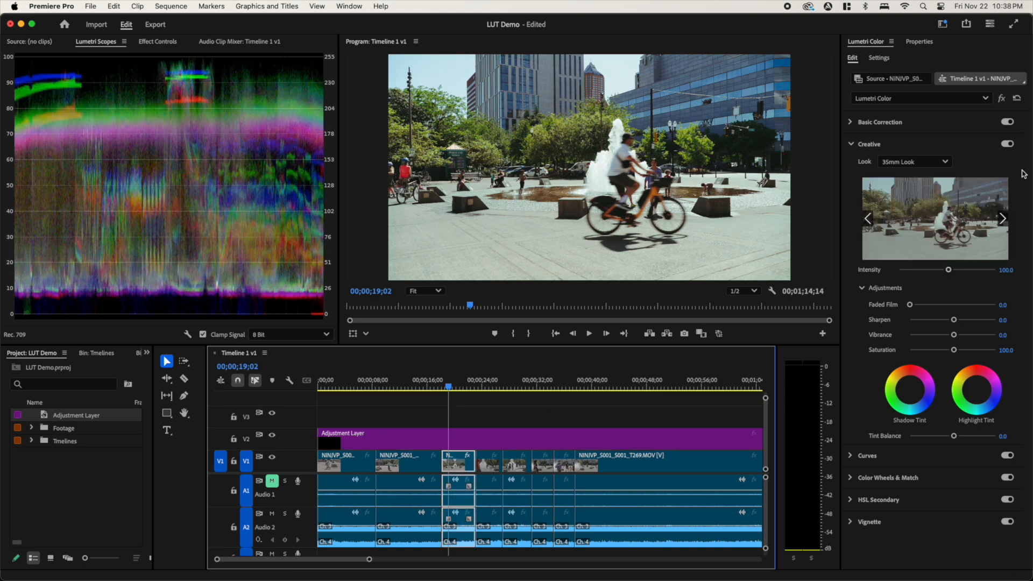
click(1008, 144)
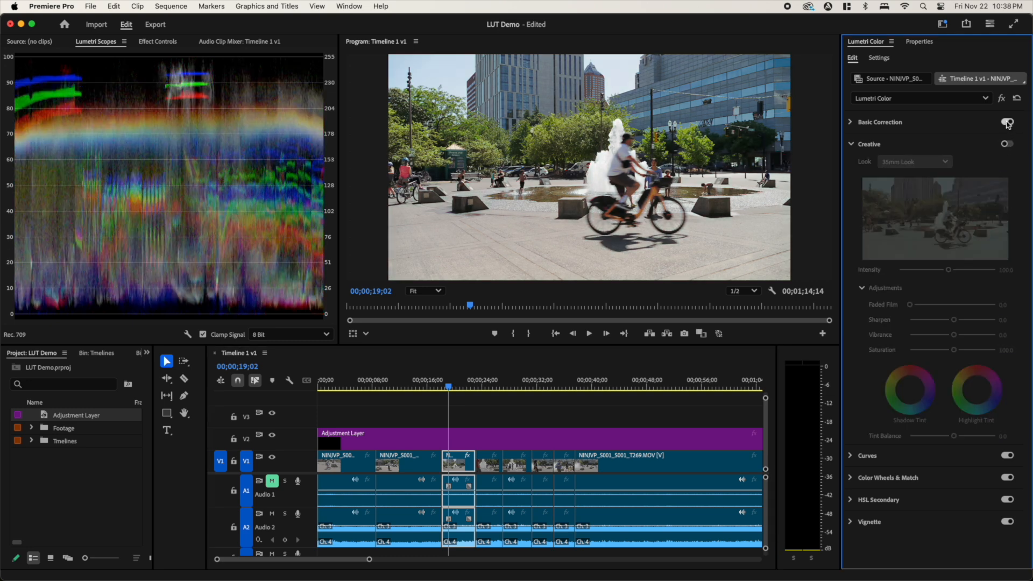
click(1008, 123)
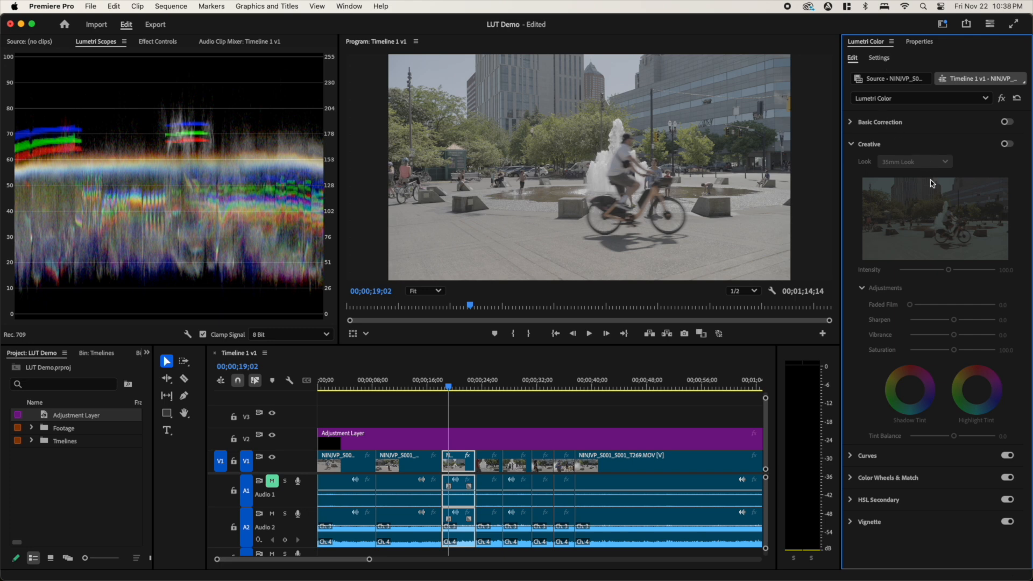
- Turn off Vignette, HSL Secondary, Color Wheels & Match, Curves and Creative for the V2 adjustment layer, leaving only Basic Correction enabled
click(457, 439)
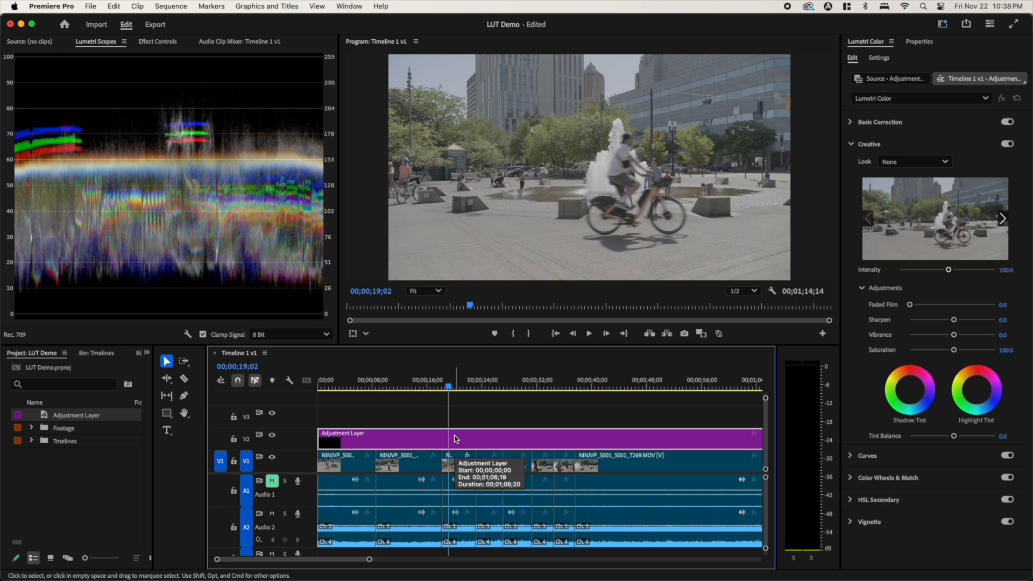
click(852, 145)
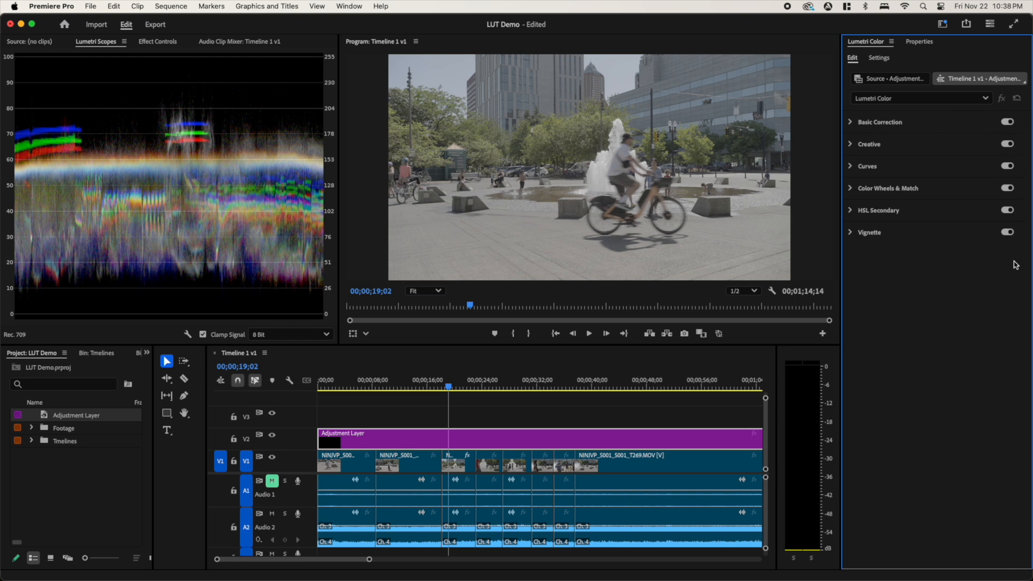
click(1009, 233)
click(1008, 211)
click(1008, 189)
click(1010, 168)
click(1008, 144)
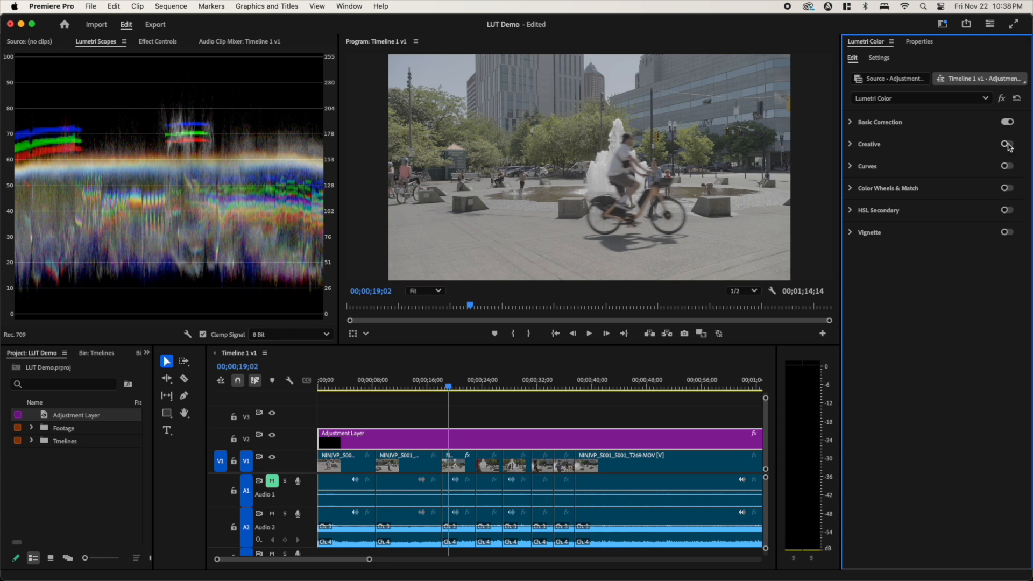
- Apply the 1_SGamut3CineSLog3_To_LC-709 input LUT to the adjustment layer in Basic Correction
click(850, 123)
click(932, 140)
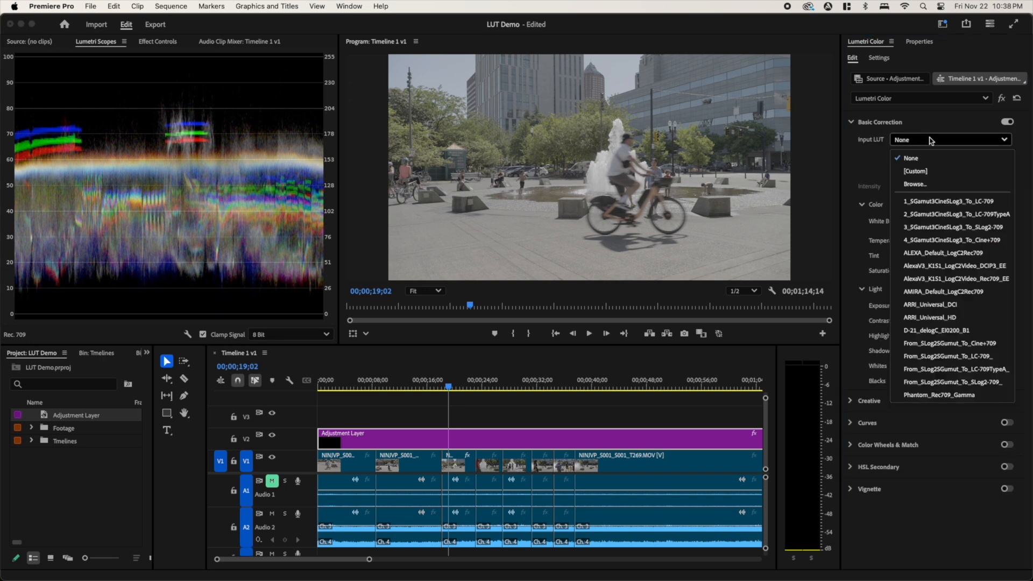
click(972, 208)
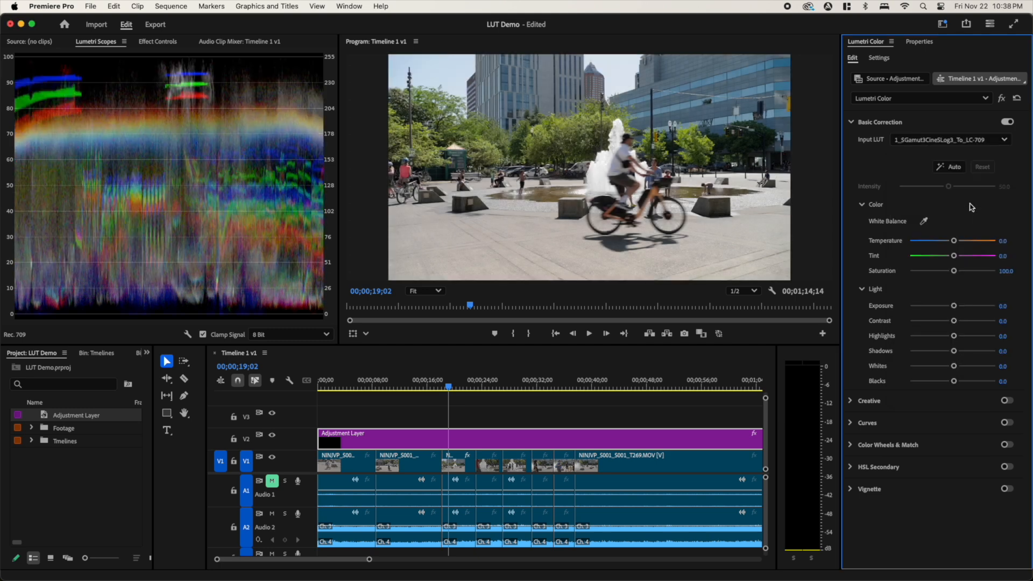
click(852, 123)
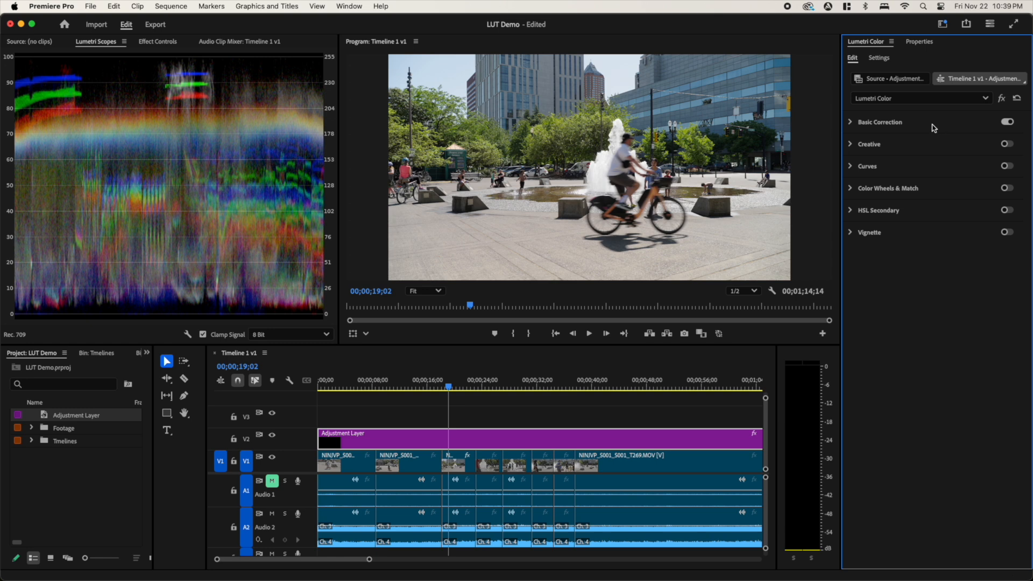
- Enable Creative on the adjustment layer and apply the 35mm Look
click(861, 148)
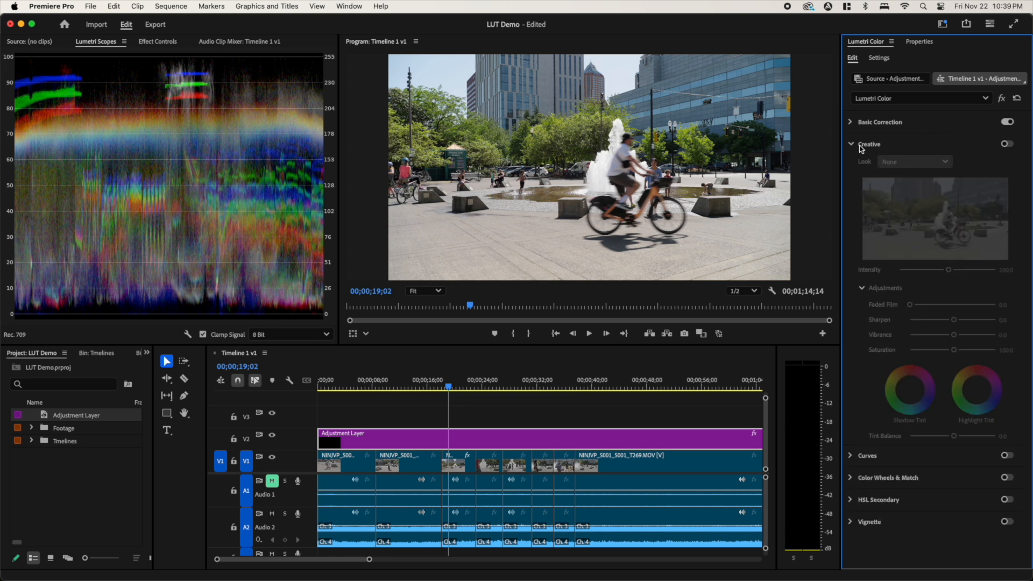
click(1006, 146)
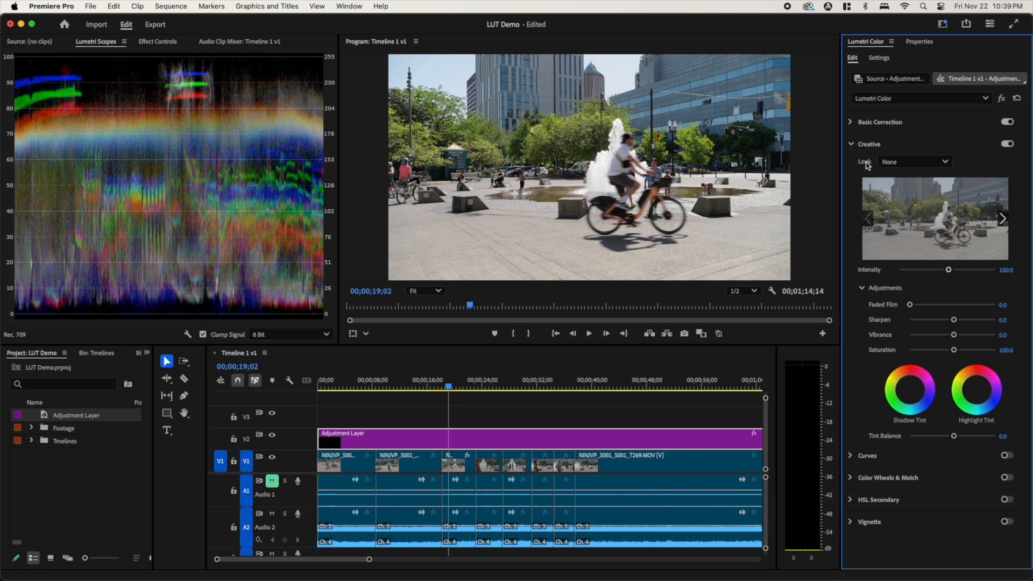
click(936, 163)
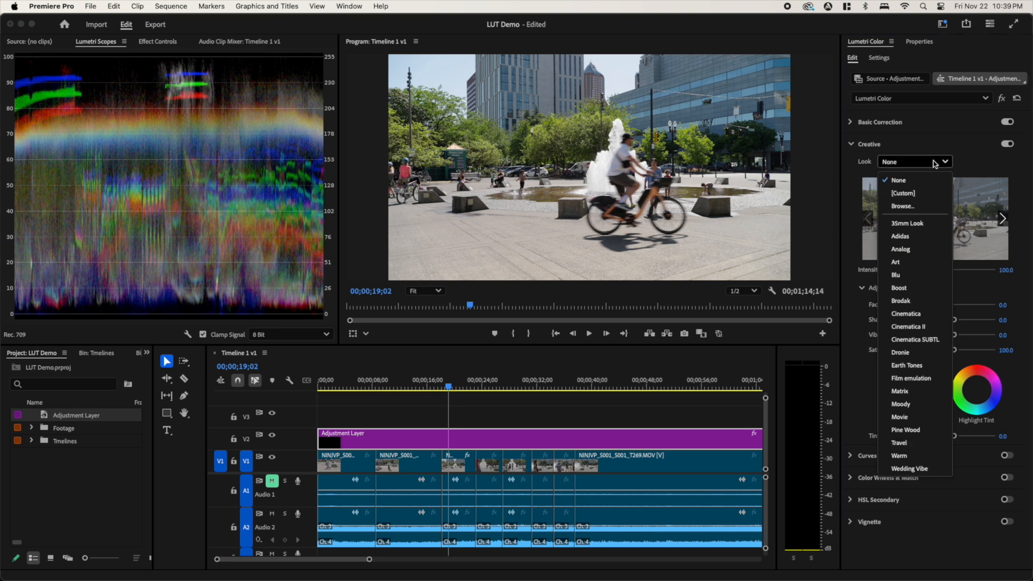
click(927, 228)
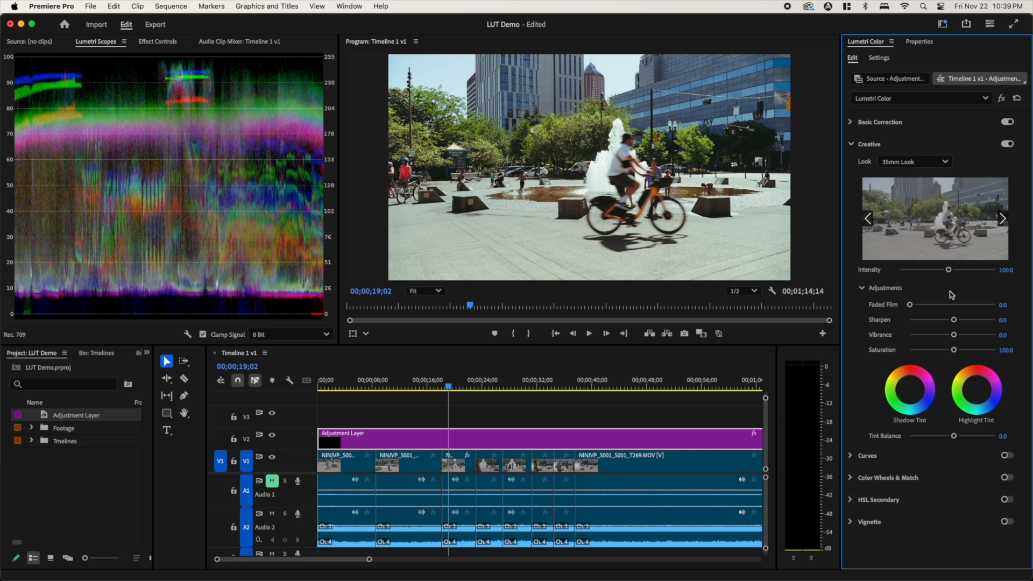
- Try the Art, Brodak, Cinematica SUBTL, Dronie, Film emulation, Moody, Pine Wood and Warm looks on the adjustment layer
click(945, 165)
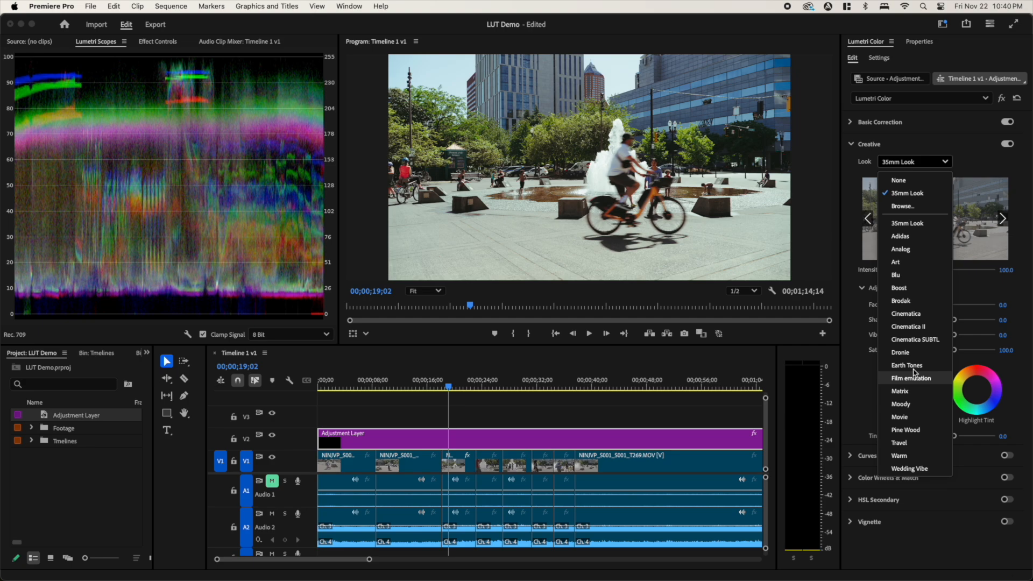
click(912, 262)
click(915, 162)
click(914, 301)
click(919, 162)
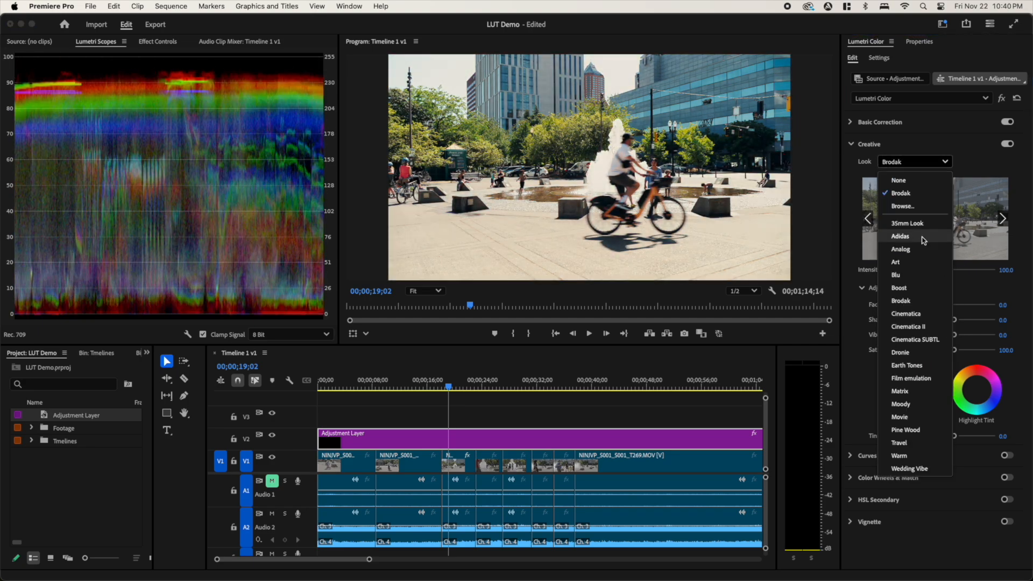
click(924, 341)
click(921, 162)
click(917, 353)
click(915, 162)
click(917, 378)
click(916, 162)
click(917, 404)
click(916, 162)
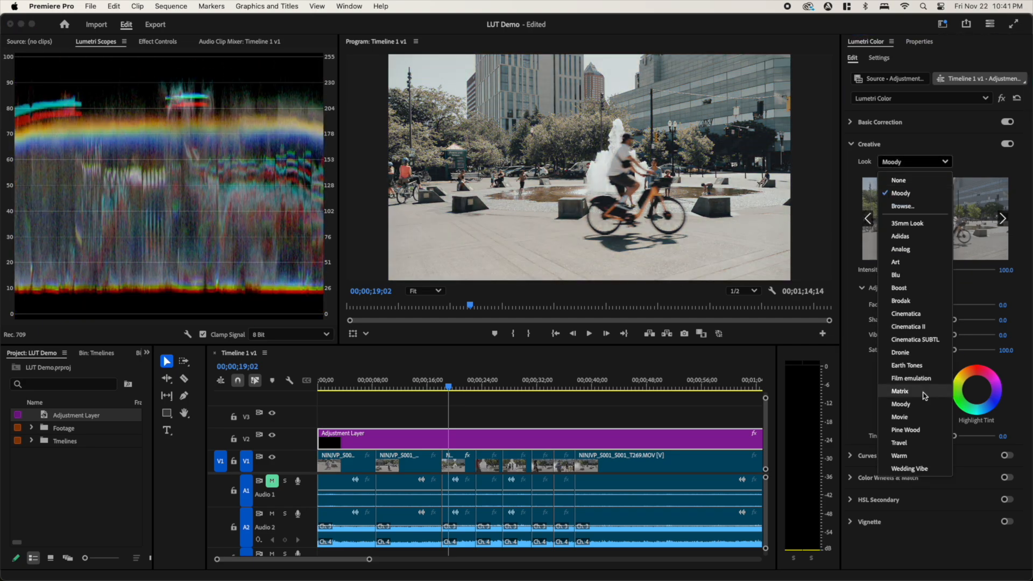
click(918, 430)
click(917, 162)
click(917, 456)
click(917, 162)
click(915, 340)
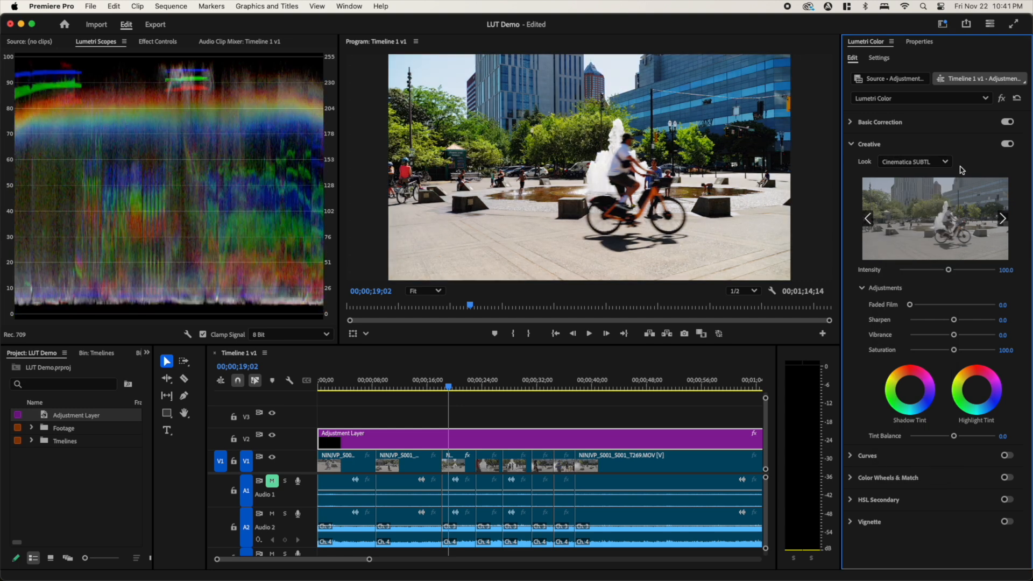
- Try the Wedding Vibe look and set the adjustment layer's creative look to Cinematica SUBTL
click(945, 162)
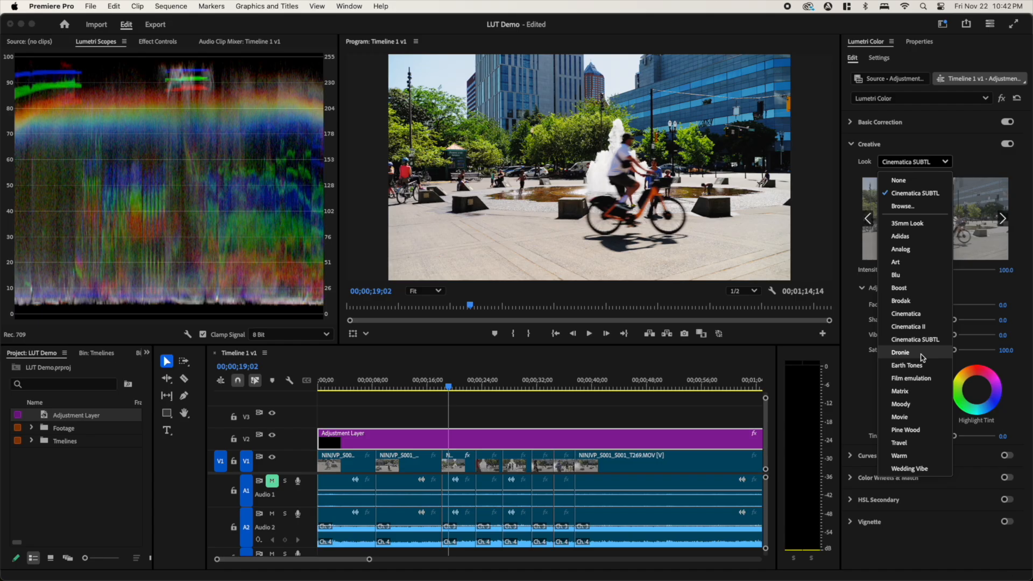
click(950, 193)
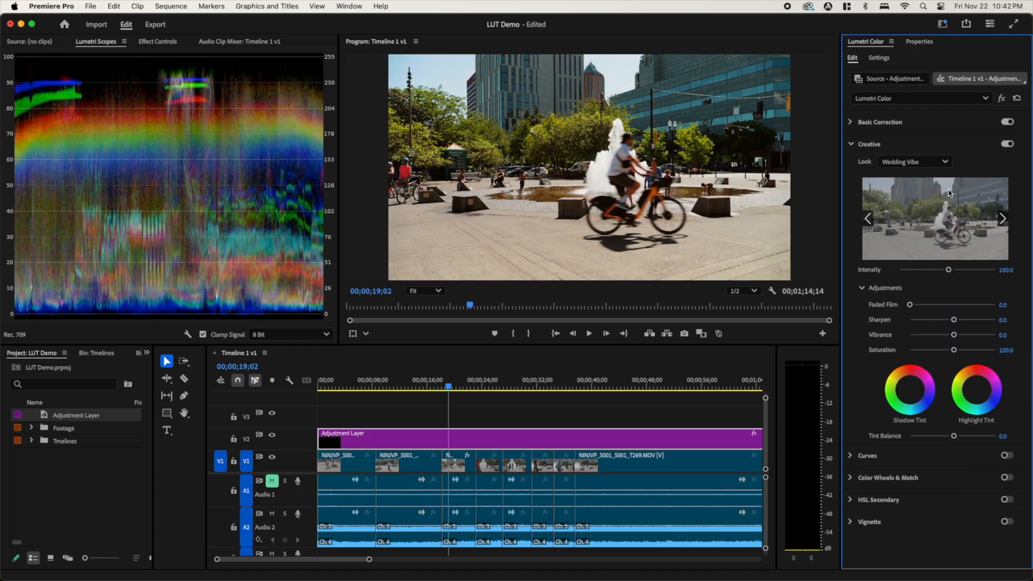
click(938, 165)
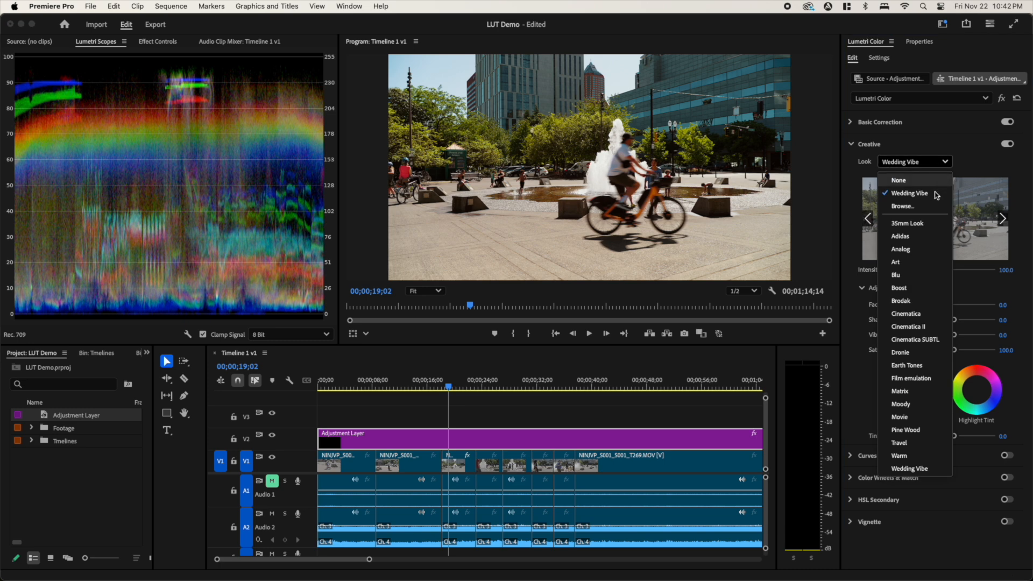
click(931, 340)
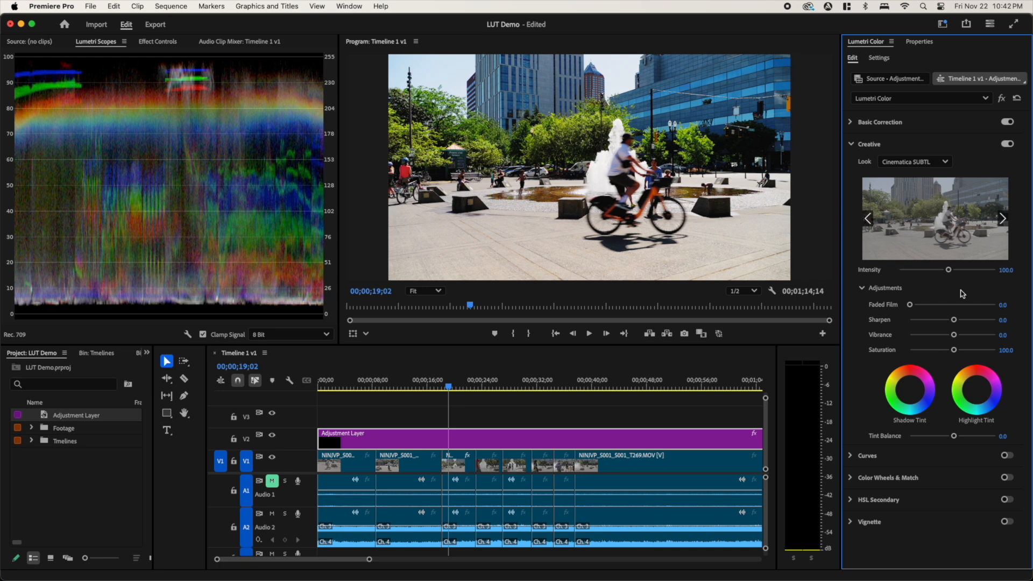
- Examine the graded frame at 00;00;19;02 in a maximized program monitor, and restore the workspace layout
click(822, 217)
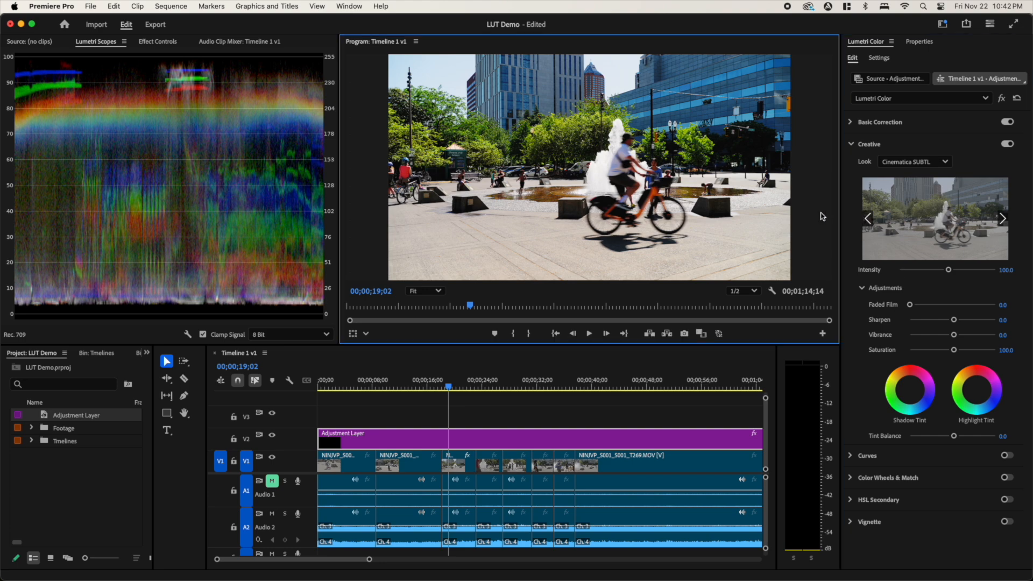
key(grave)
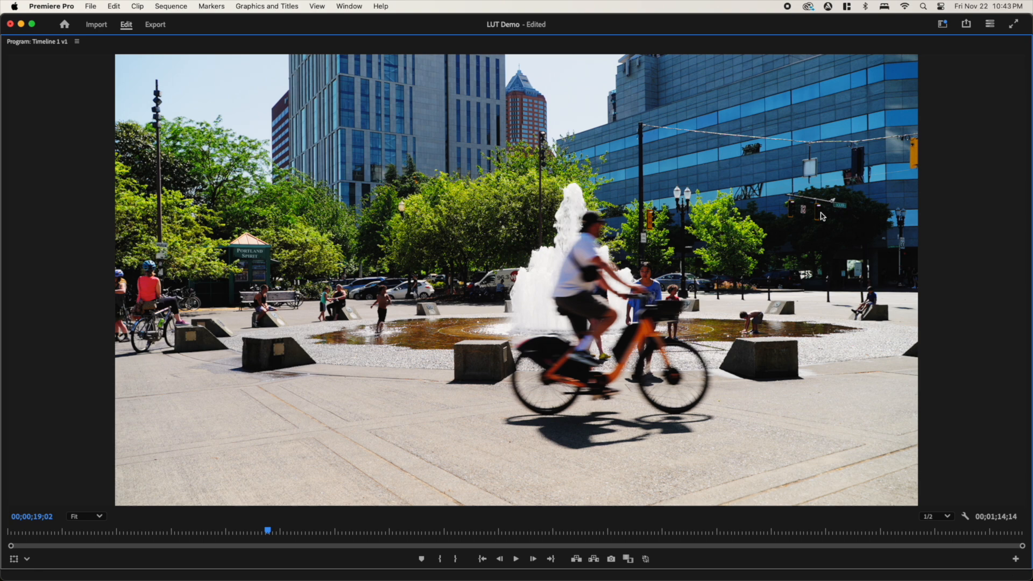
key(grave)
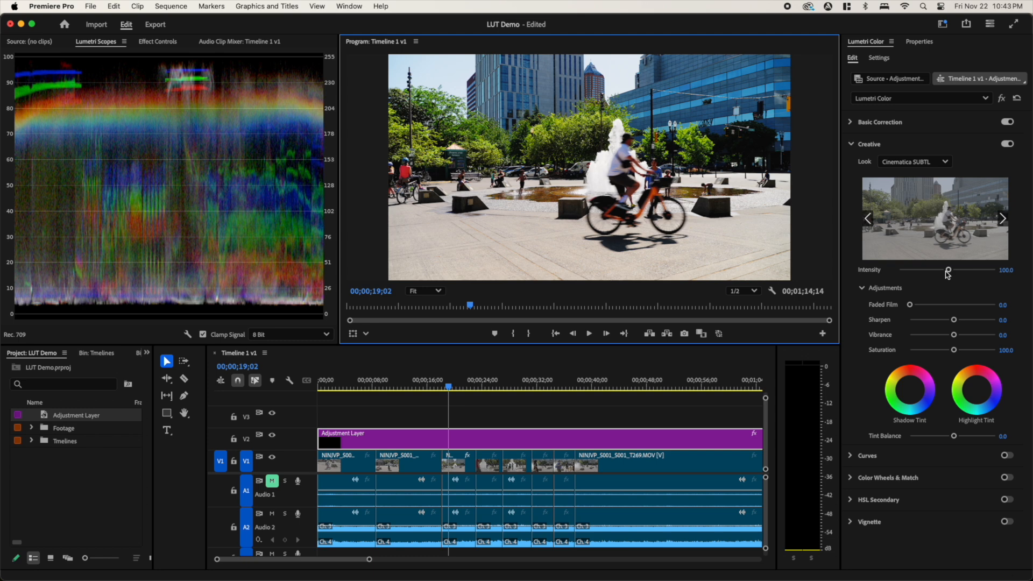
- Test the creative look's intensity between 0 and 200, and set it to 46.7
drag(949, 270, 875, 279)
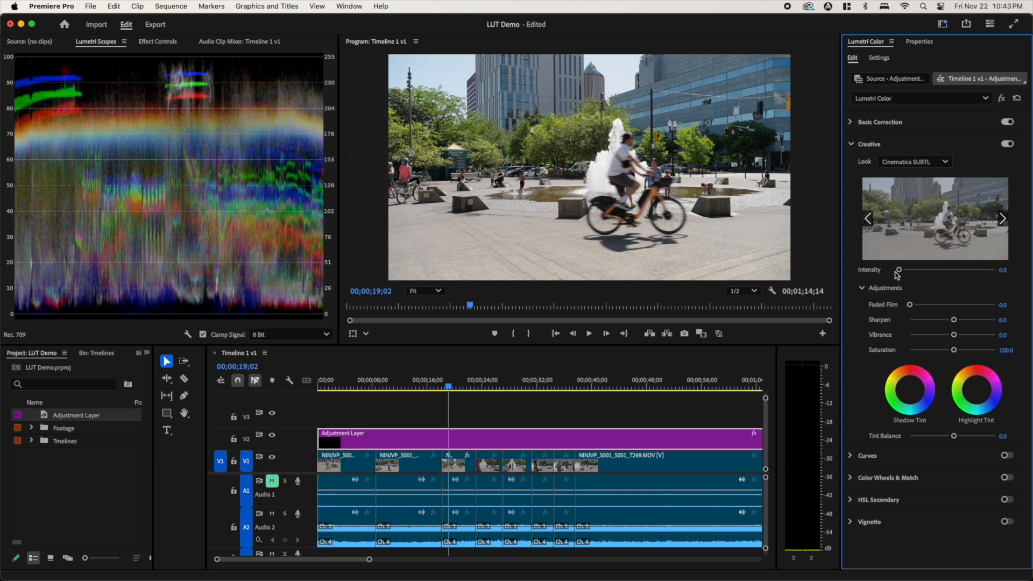
drag(899, 272, 951, 273)
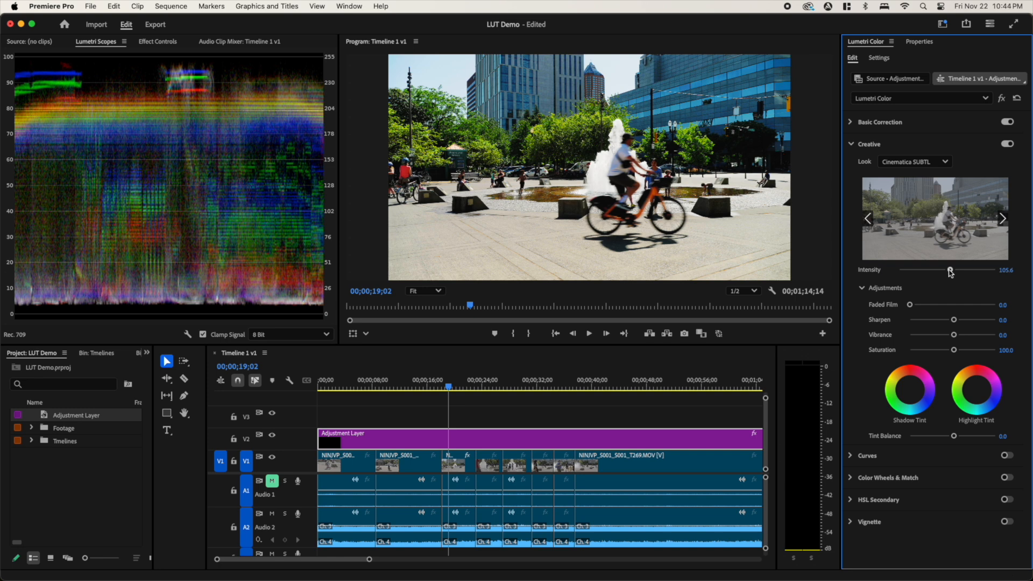
mouse_move(951, 272)
mouse_down()
mouse_move(1013, 276)
mouse_move(951, 279)
mouse_up()
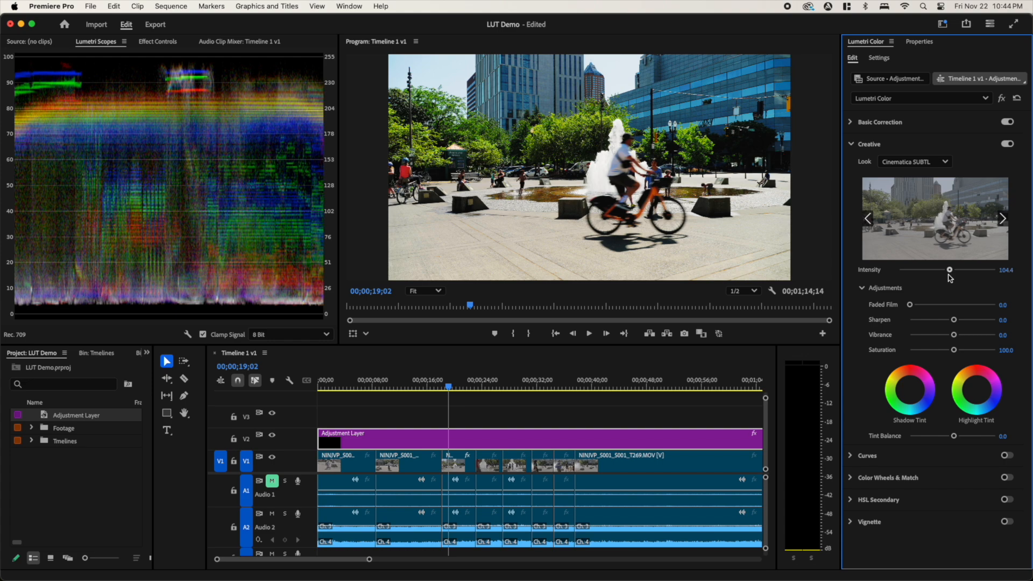
drag(950, 278, 1013, 275)
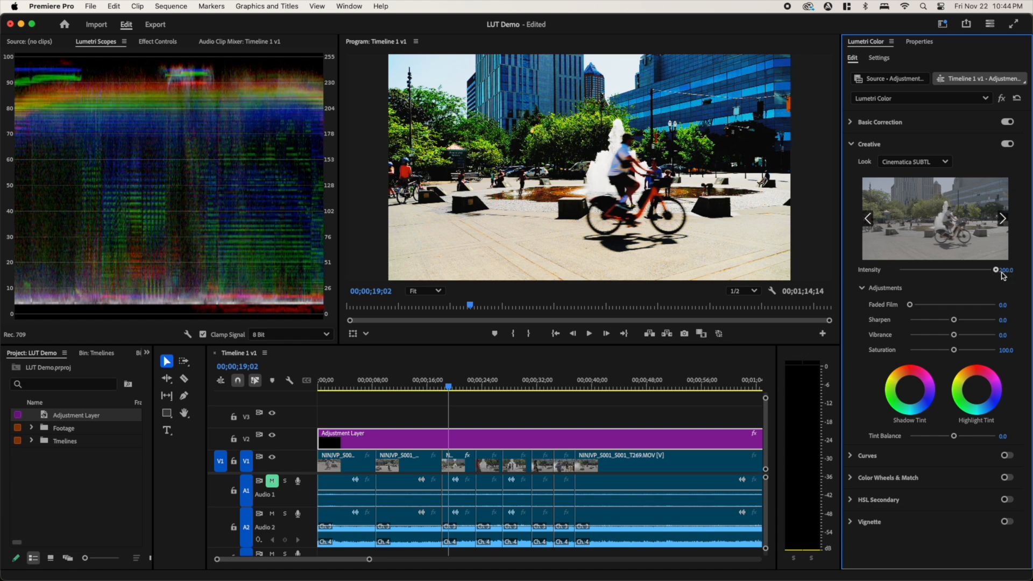
drag(997, 271, 934, 273)
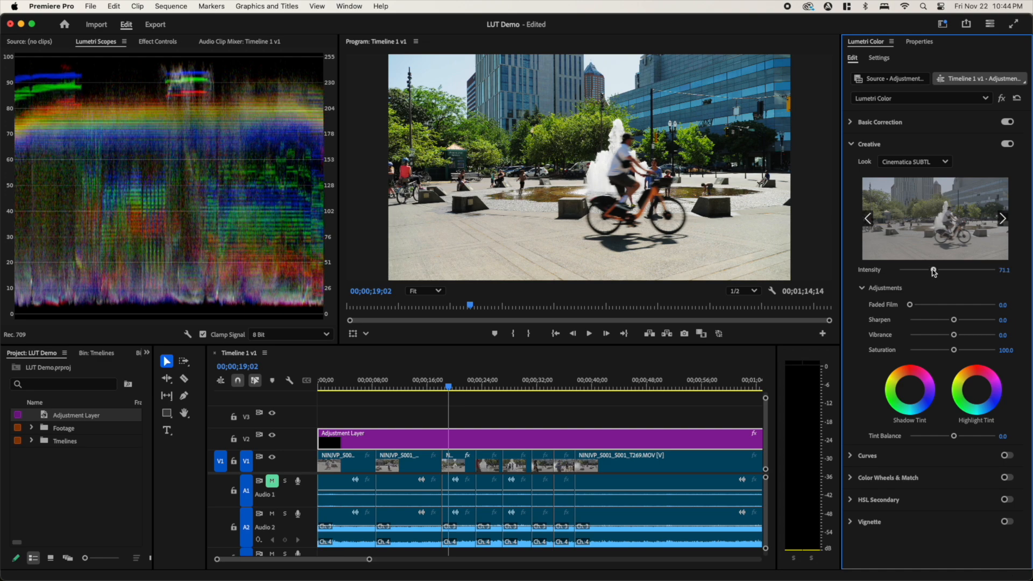
drag(934, 273, 908, 280)
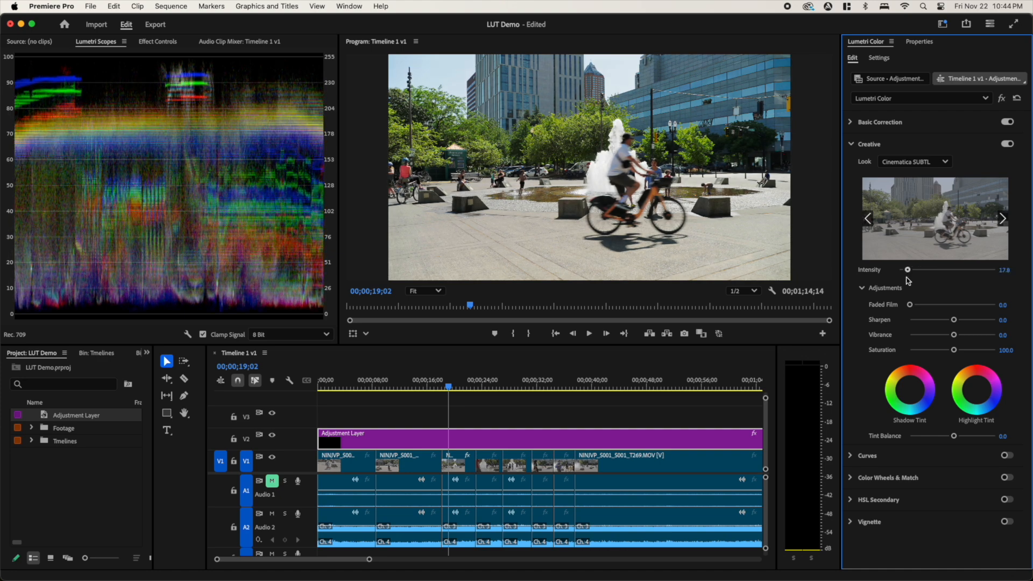
drag(908, 281, 922, 274)
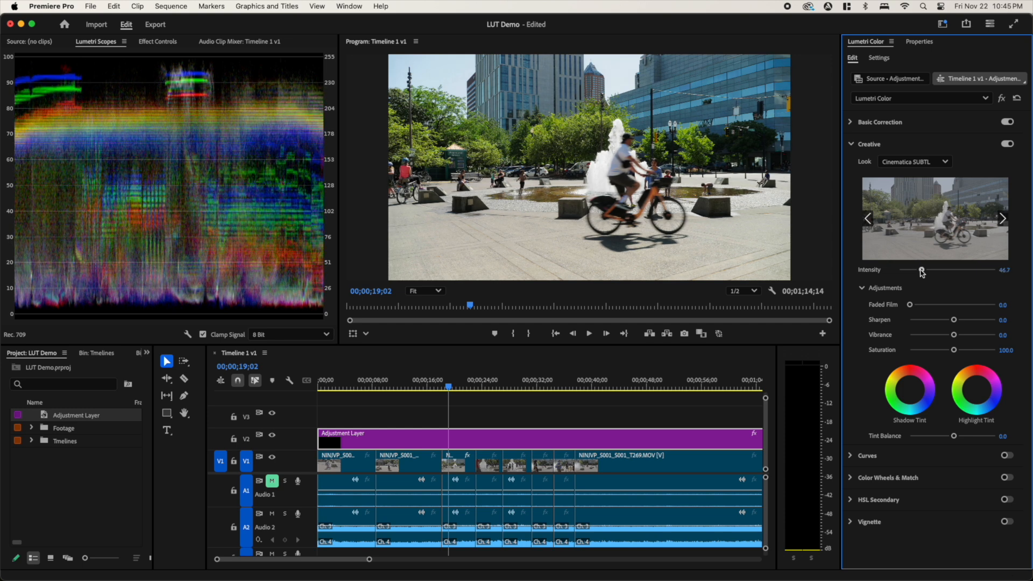
- Maximize the program monitor and scrub back to 00;00;11;11 to examine the grade on the second clip
click(817, 253)
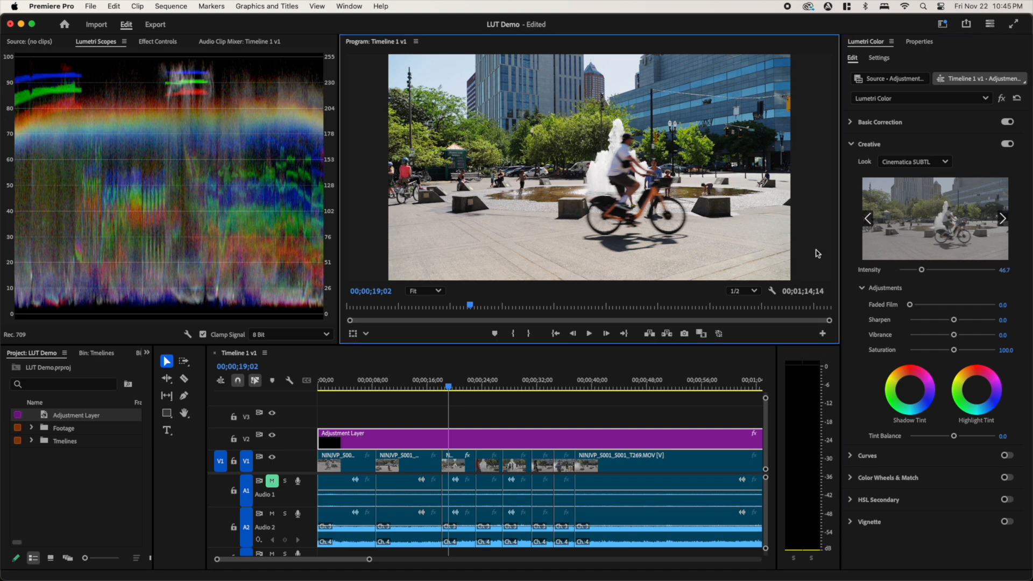
key(grave)
drag(265, 531, 165, 543)
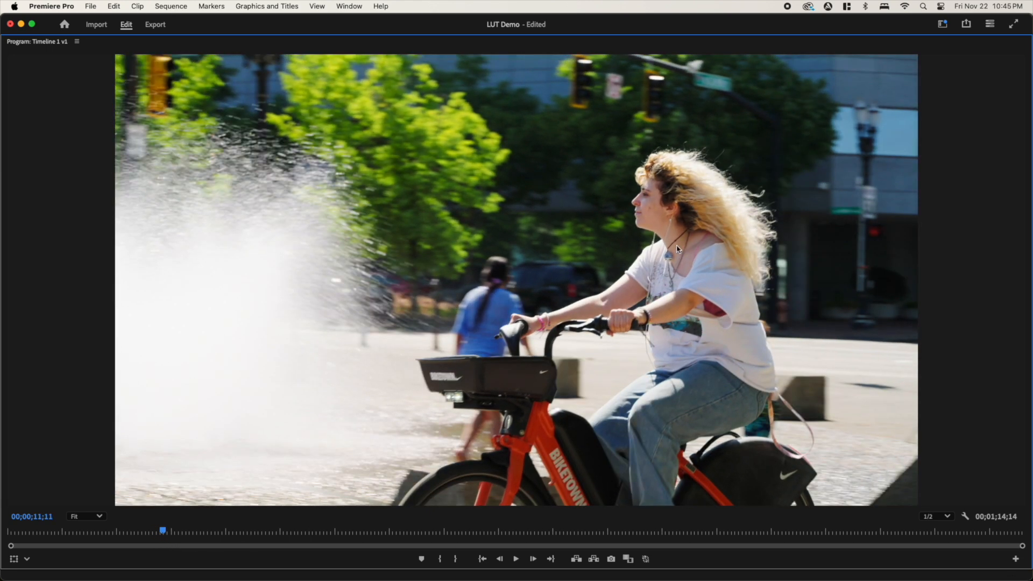
- Restore the workspace layout and raise the adjustment layer's Cinematica SUBTL intensity to 47.8, and further to 54.4
key(grave)
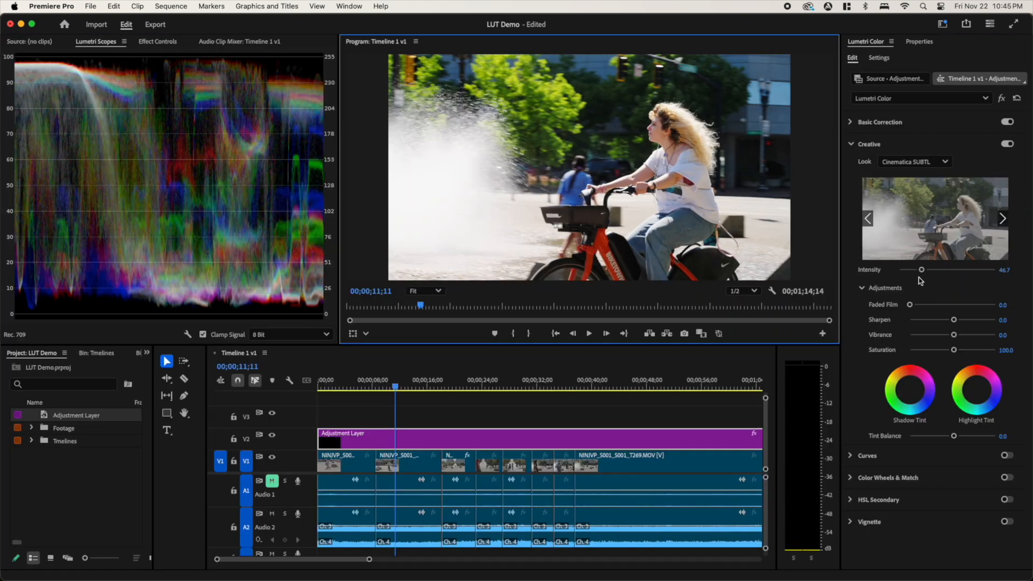
mouse_move(923, 273)
mouse_down()
mouse_move(931, 277)
mouse_move(923, 275)
mouse_up()
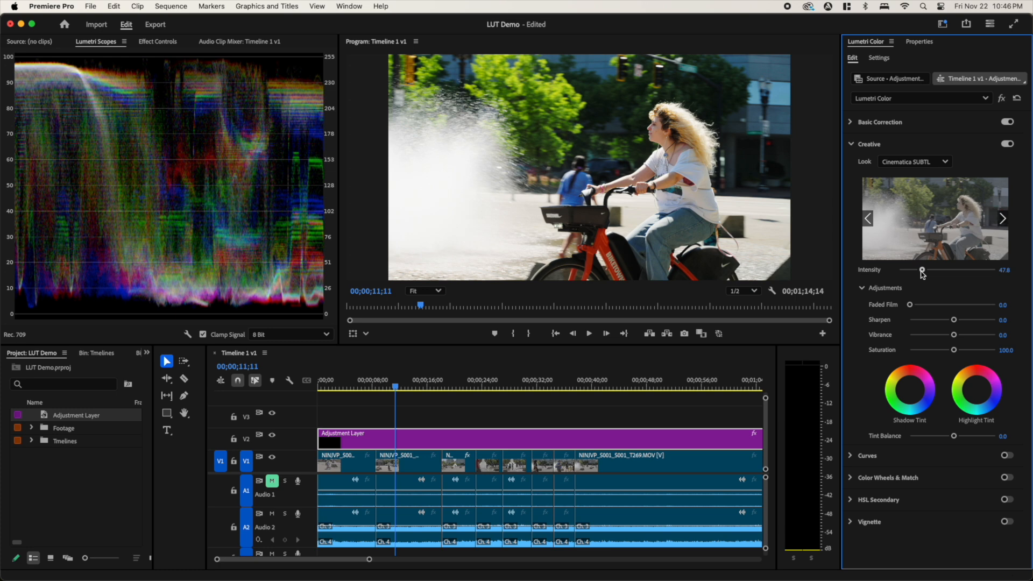
drag(923, 275, 927, 274)
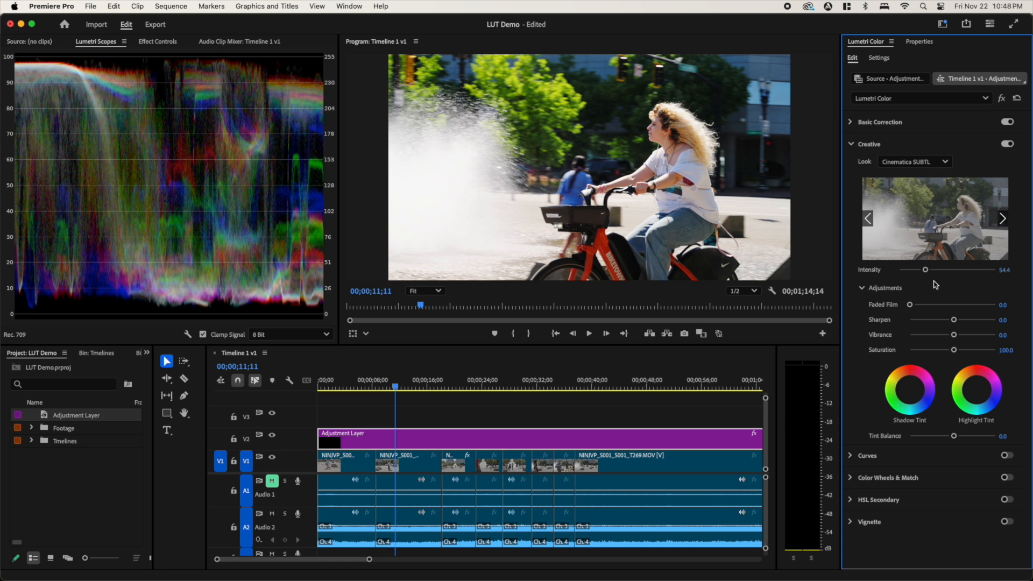
- Check the available creative looks, and test the look's intensity at 22.2, 33.3 and 31.1
click(943, 163)
click(959, 161)
click(937, 167)
click(968, 166)
drag(926, 269, 910, 270)
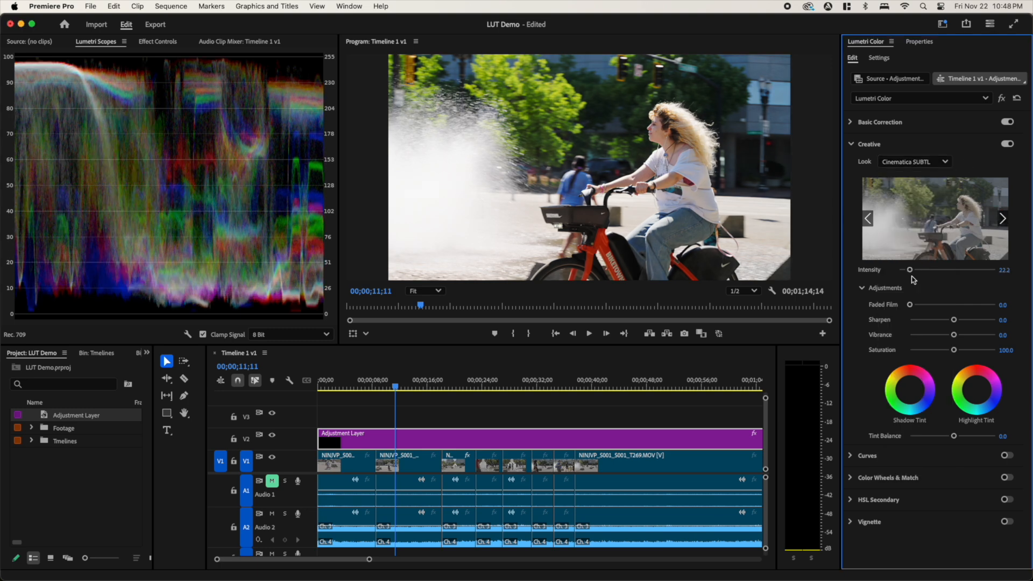
mouse_move(910, 269)
mouse_down()
mouse_move(928, 270)
mouse_move(915, 270)
mouse_up()
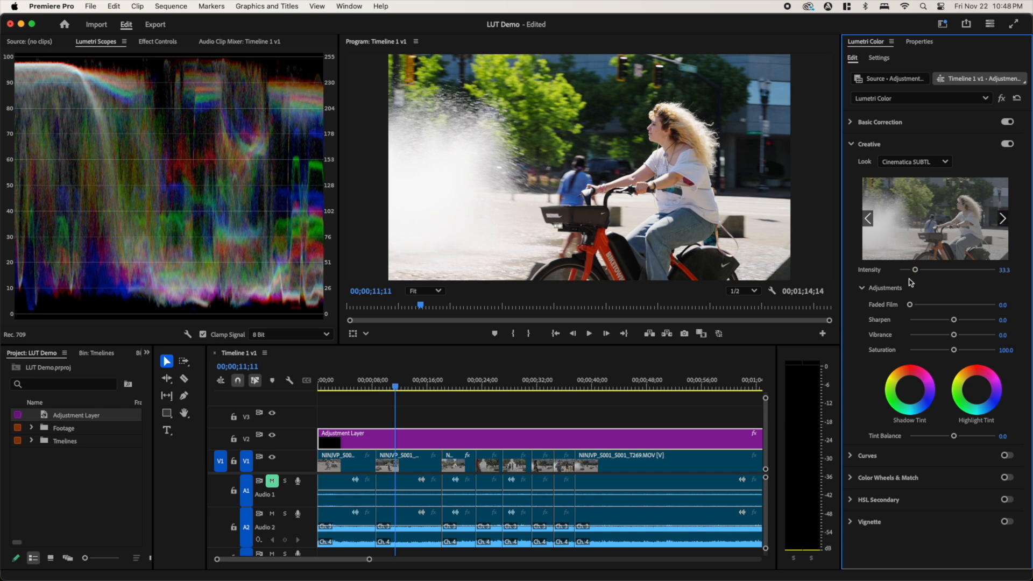
mouse_move(915, 270)
mouse_down()
mouse_move(931, 271)
mouse_move(903, 273)
mouse_move(914, 273)
mouse_up()
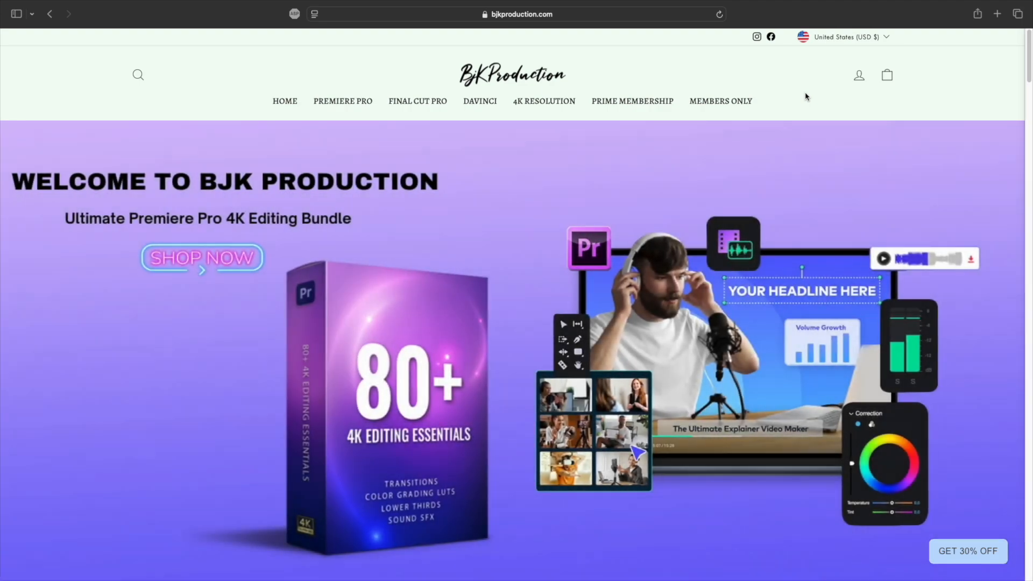
scroll(806, 96, down, 10)
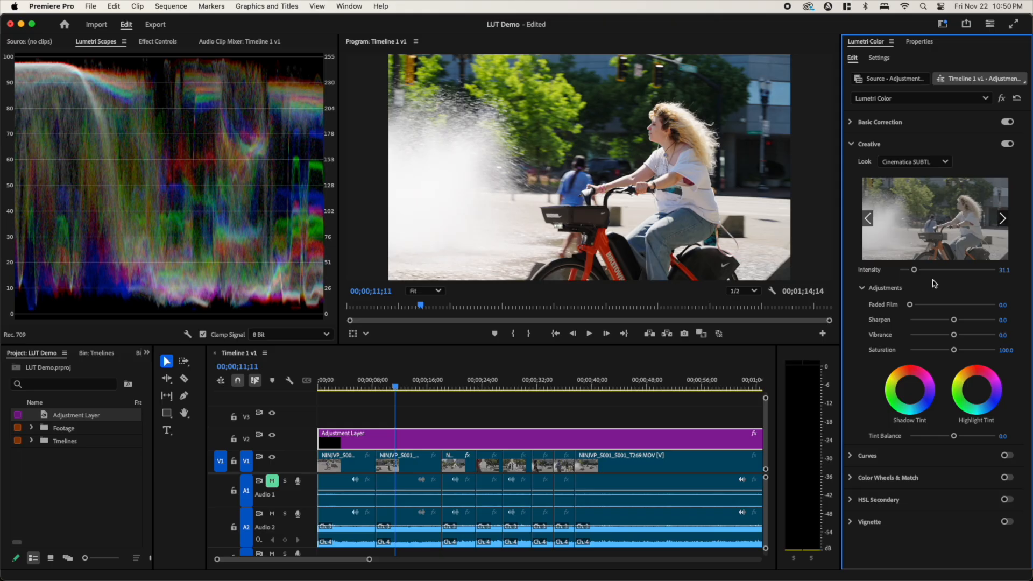
- Review the list of creative looks, keep Cinematica SUBTL, and set its intensity to 57.8
click(931, 164)
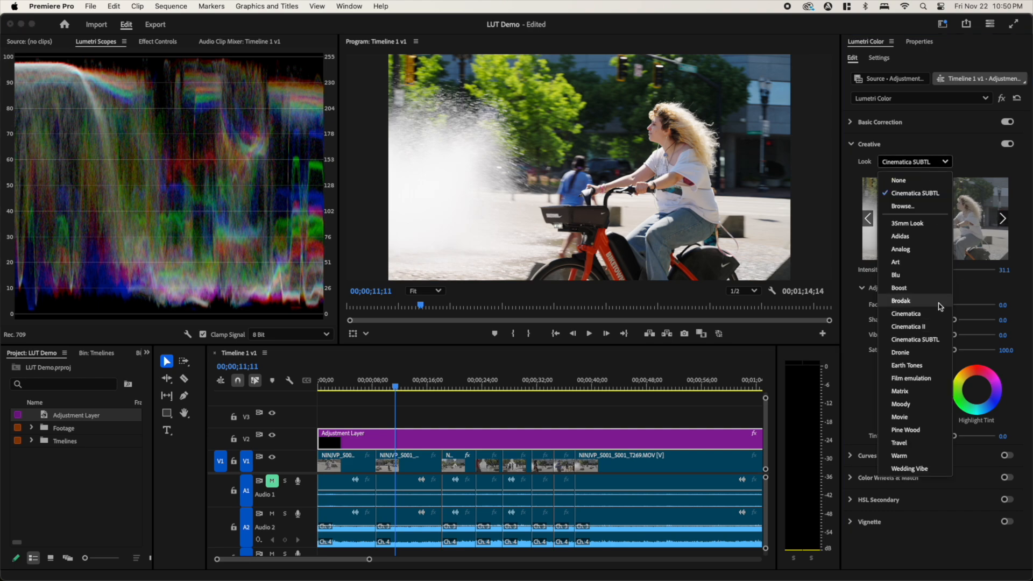
click(958, 295)
drag(915, 270, 927, 271)
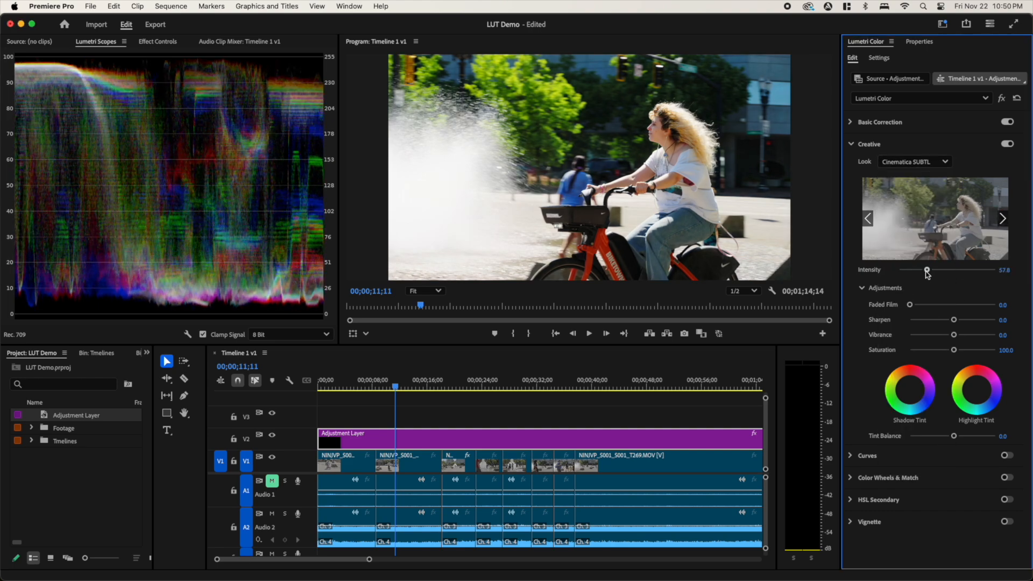
- Play the graded footage up to about 00;00;24;24 and scrub back to 00;00;22;20
click(481, 389)
key(space)
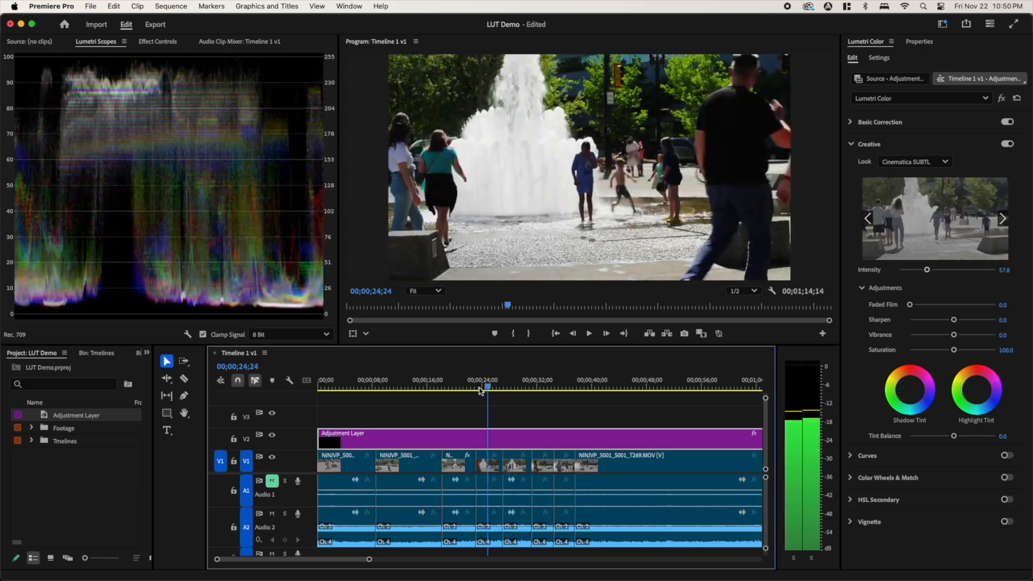
mouse_move(481, 390)
mouse_down()
mouse_move(425, 388)
mouse_move(519, 389)
mouse_move(473, 391)
mouse_up()
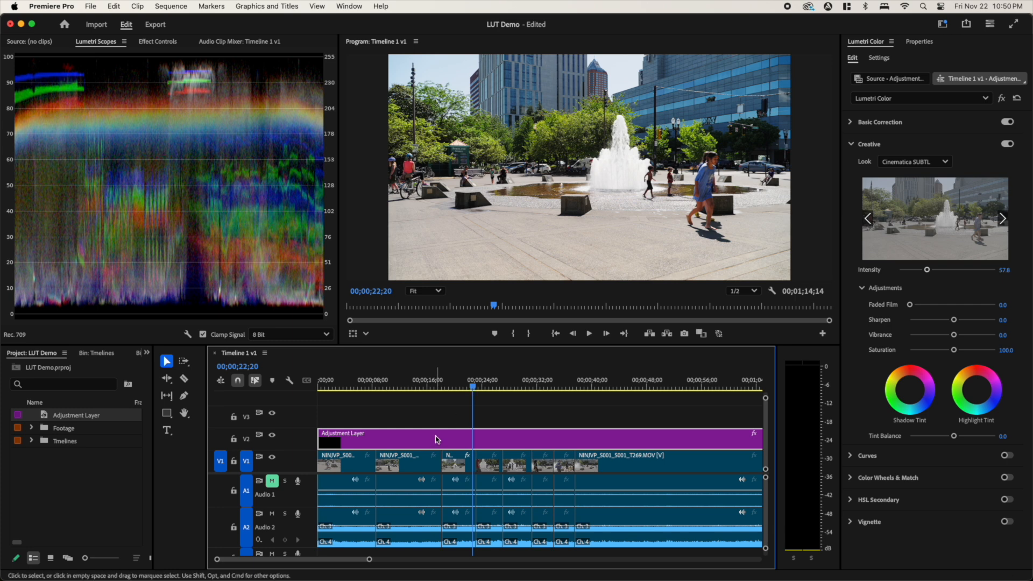
- Select the short adjustment layer on V3 near 00;01;09;15 and review its list of creative looks
drag(320, 559, 349, 560)
click(494, 383)
click(501, 417)
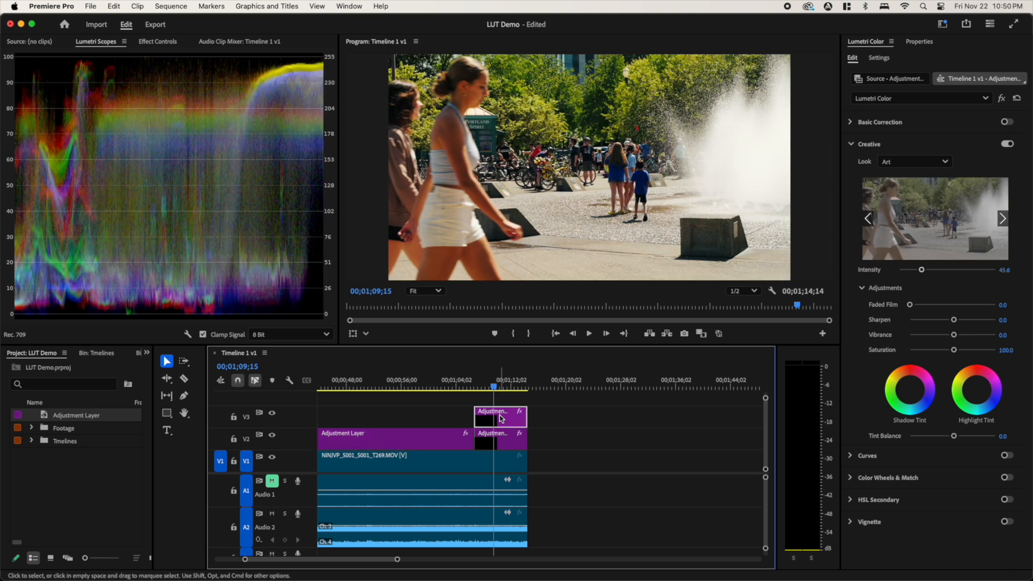
click(939, 163)
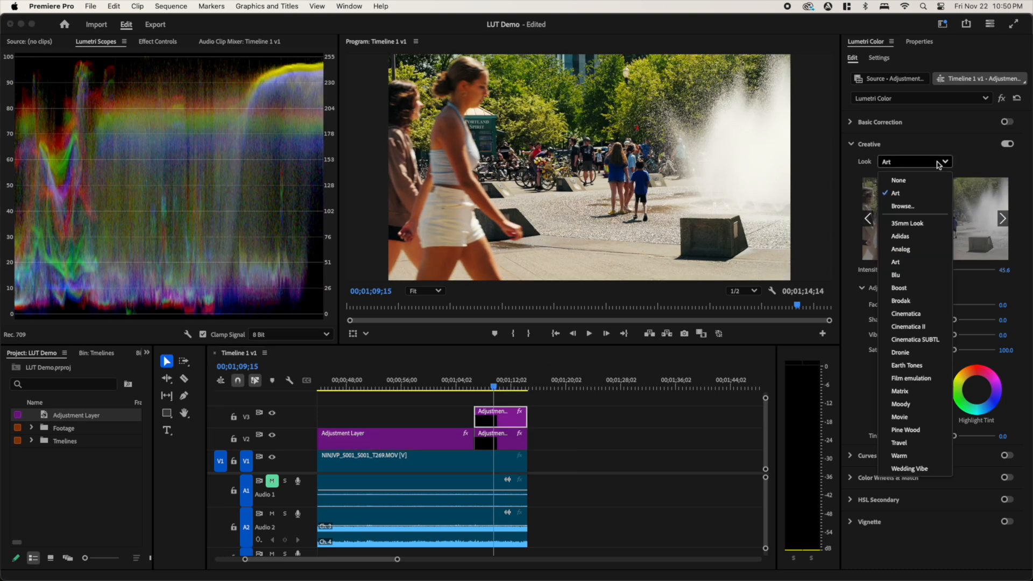
click(971, 165)
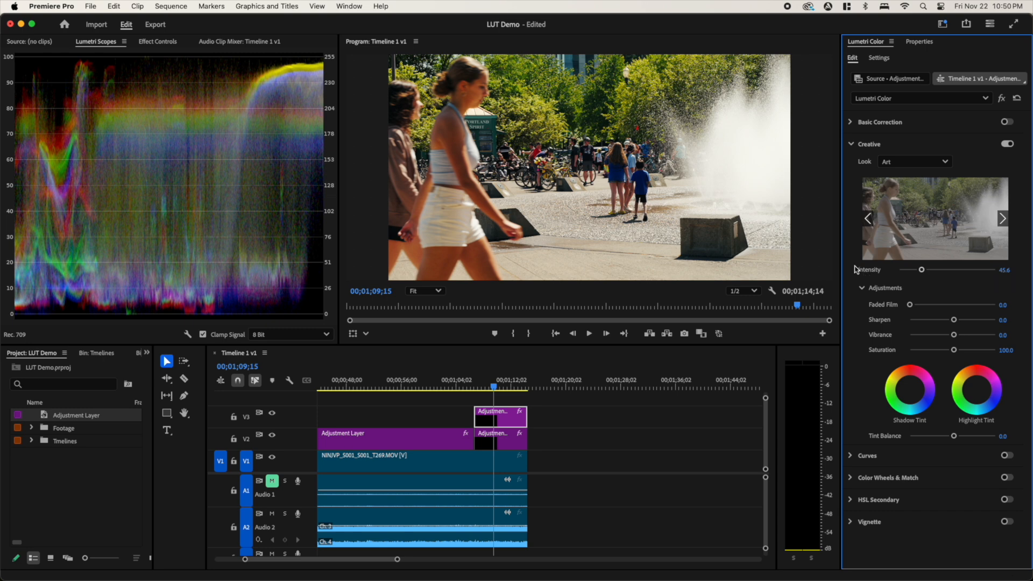
- Delete the long adjustment layer on V2 and extend the short V2 adjustment layer back to the timeline's start
click(434, 438)
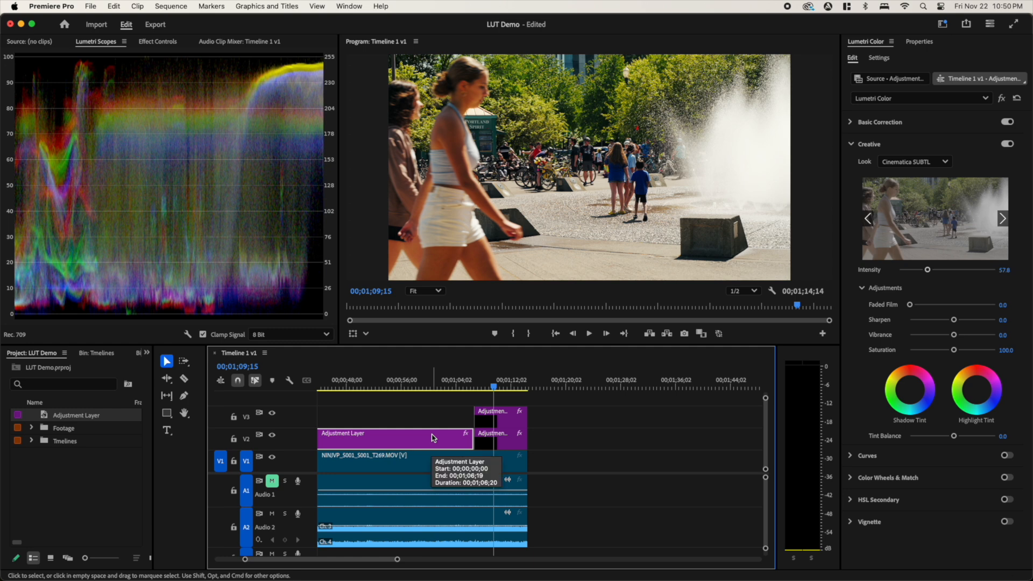
key(Delete)
key(minus)
click(509, 447)
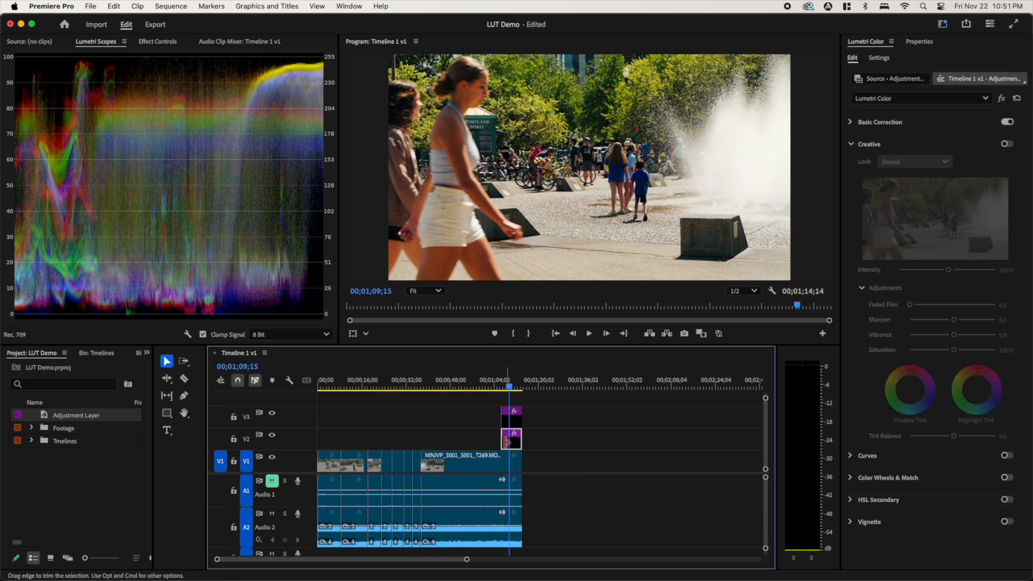
drag(505, 442, 319, 442)
- Check the converted footage, extend the V3 adjustment layer back to the timeline's start, and move the playhead to 00;00;20;02
click(383, 383)
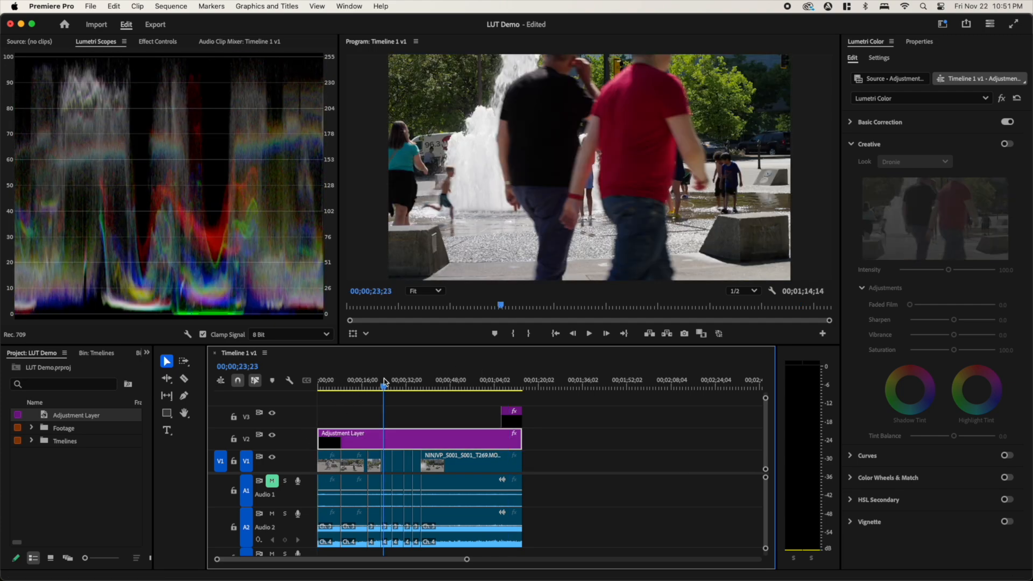
drag(384, 386, 446, 388)
click(509, 416)
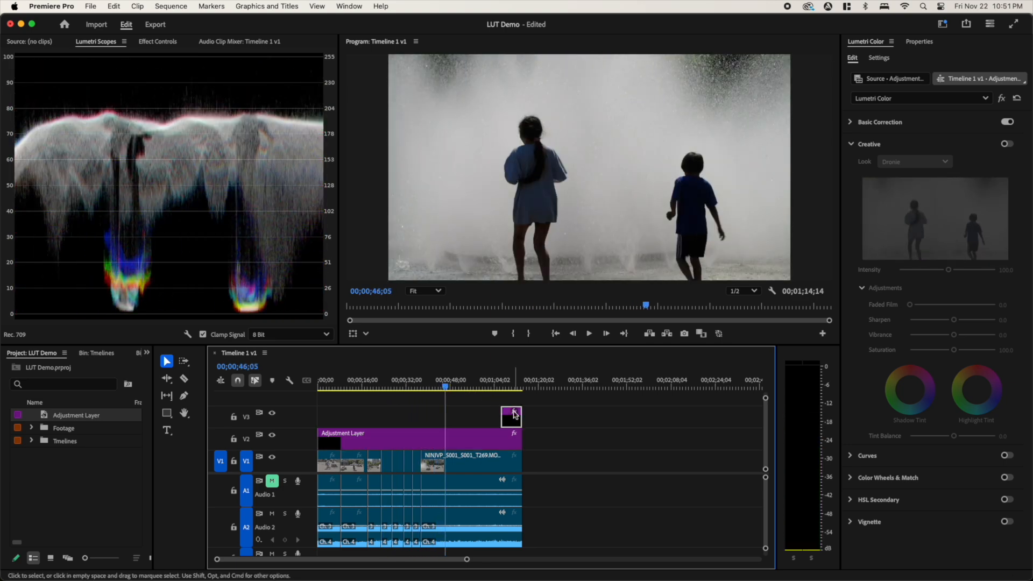
drag(504, 416, 317, 414)
drag(445, 387, 373, 403)
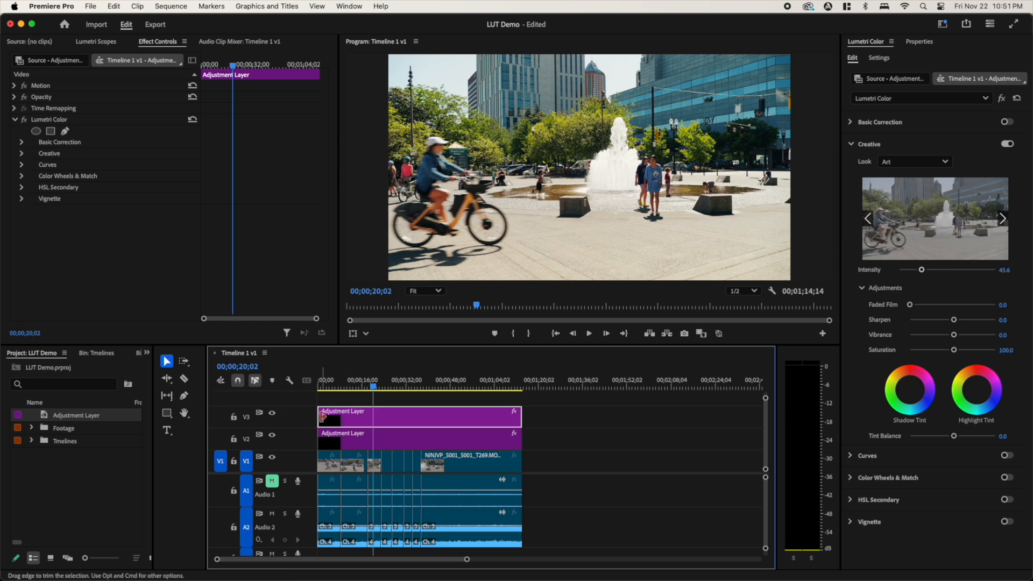
- Disable the creative adjustment layer on V3
right_click(375, 421)
key(Escape)
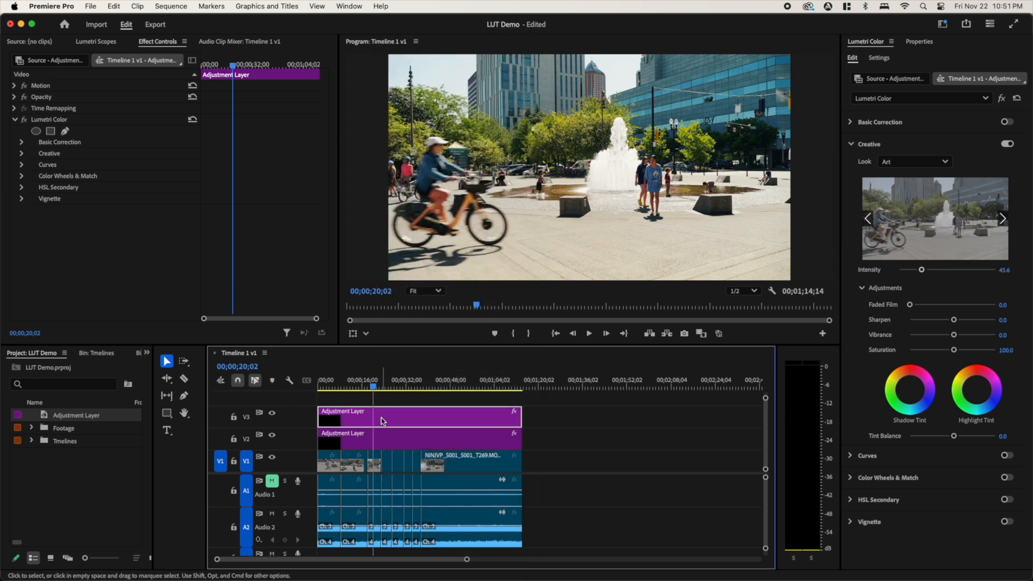
right_click(377, 422)
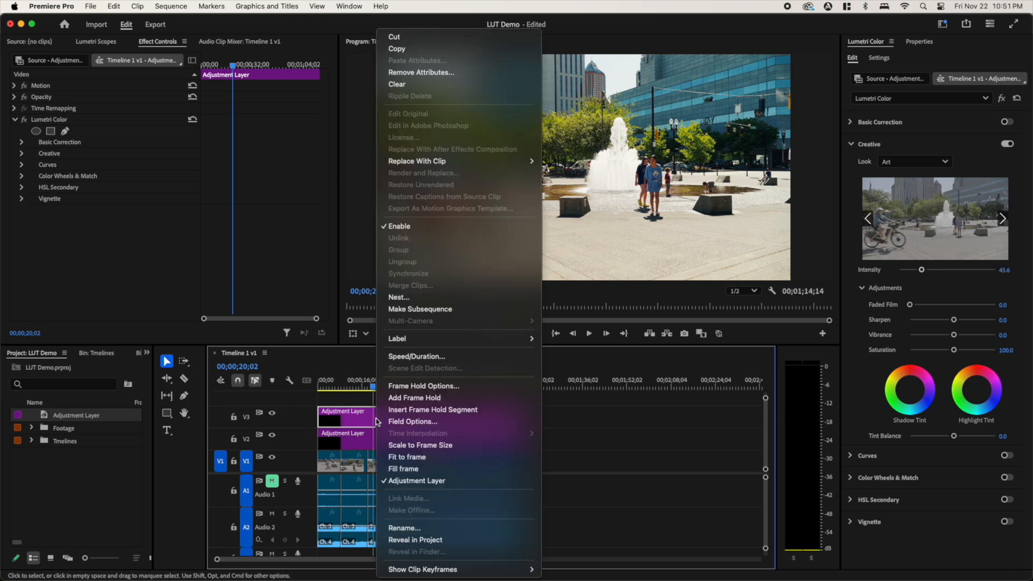
click(414, 228)
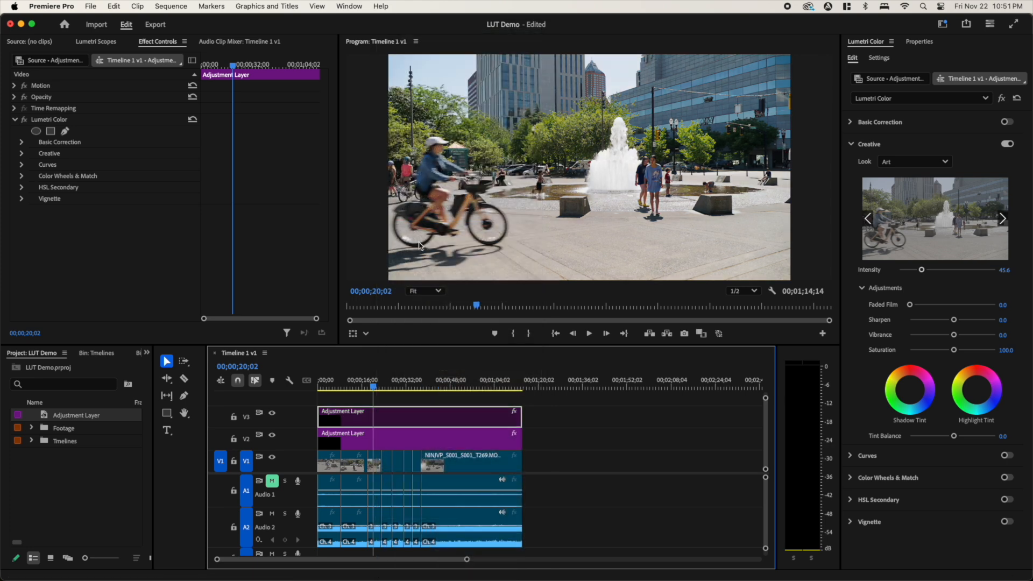
- Check the conversion layer alone up to 00;00;21;19, and re-enable the V3 adjustment layer
click(381, 437)
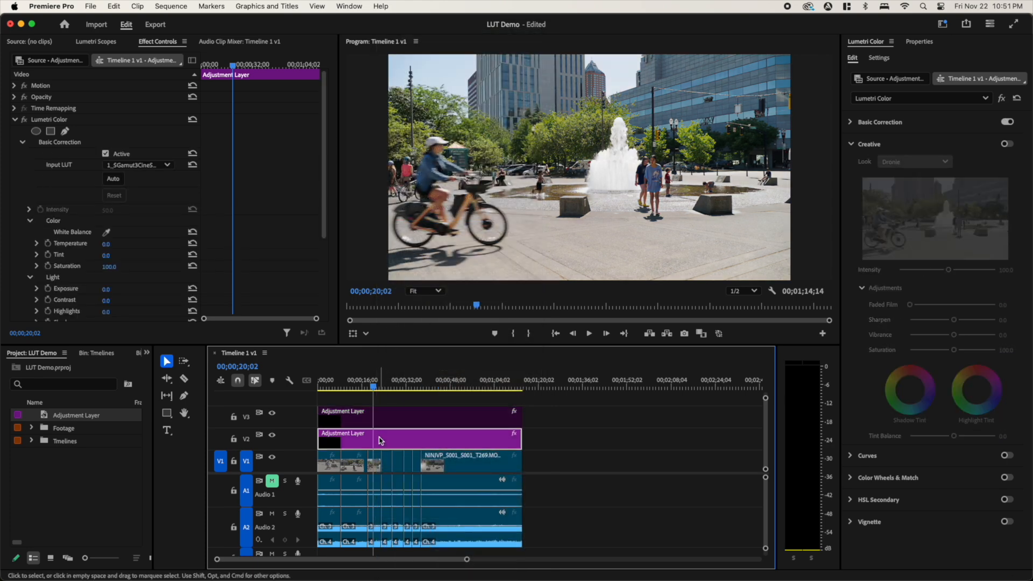
mouse_move(377, 391)
mouse_down()
mouse_move(409, 393)
mouse_move(377, 397)
mouse_up()
click(379, 416)
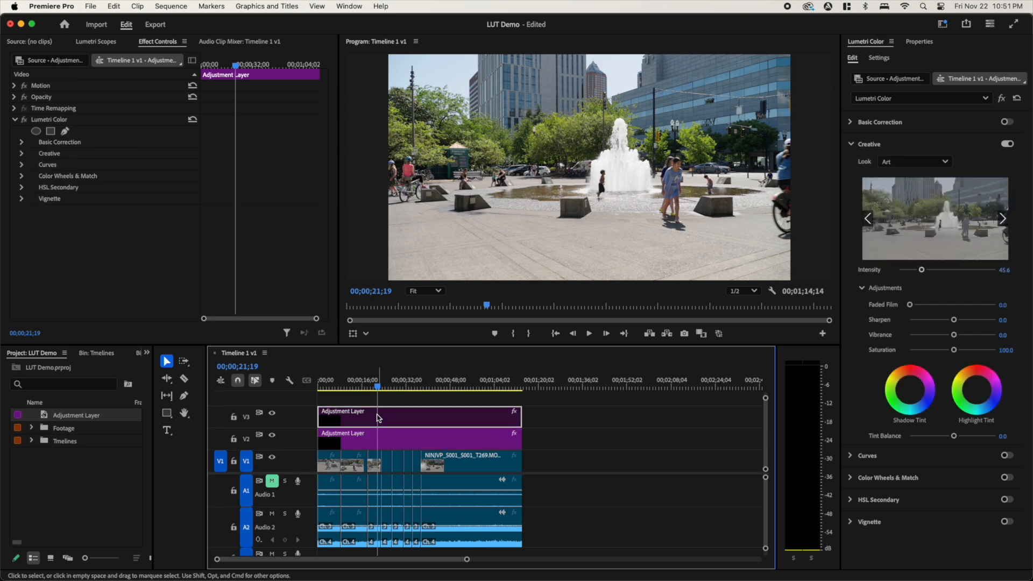
right_click(378, 418)
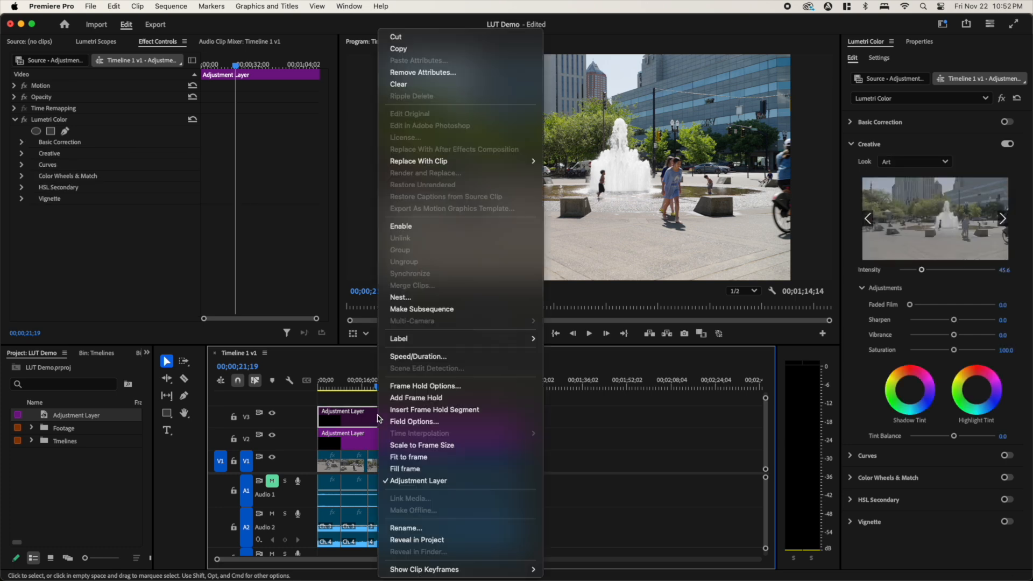
click(445, 226)
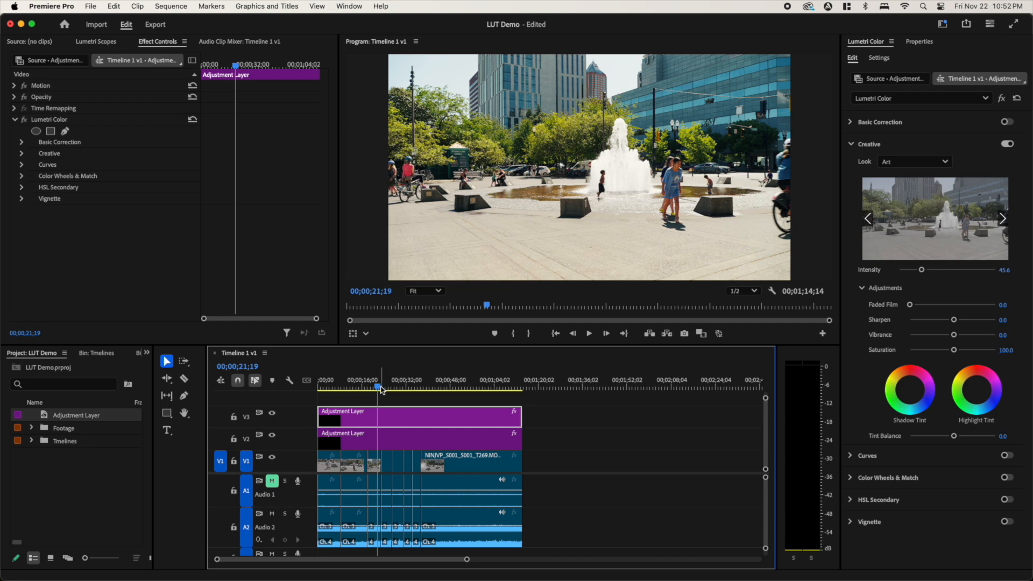
- Scrub through the opening clips and examine the frame at 00;00;11;12 in a maximized program monitor, restoring the layout
click(343, 394)
drag(343, 396, 374, 396)
key(grave)
drag(283, 532, 163, 578)
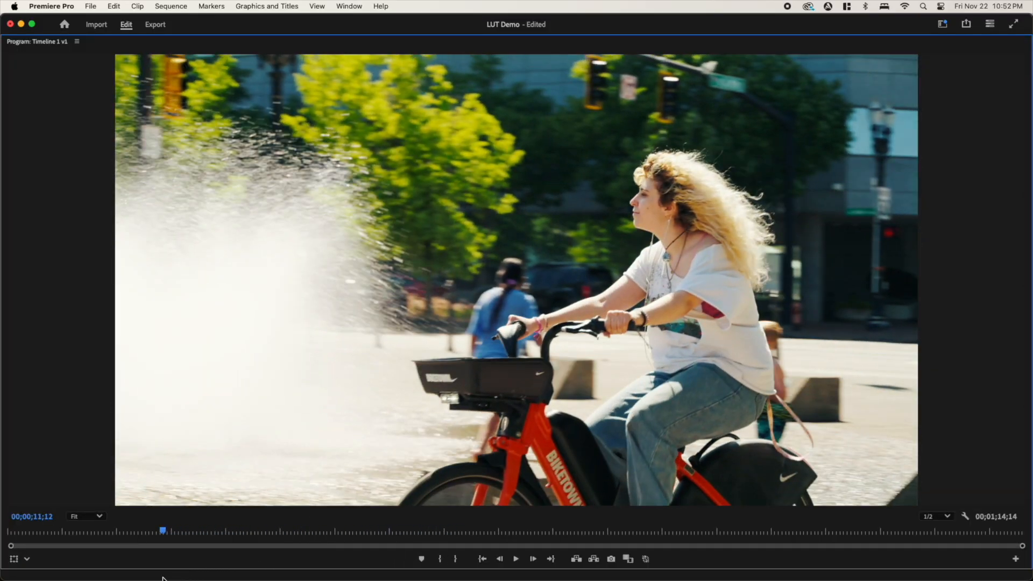
key(grave)
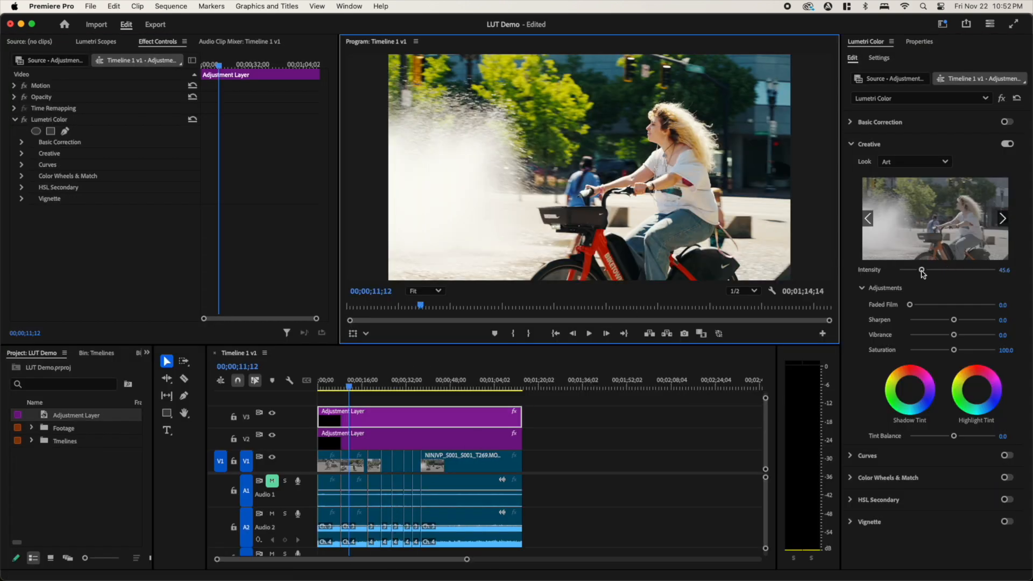
- Test a lower intensity for the V3 layer's Art look, and raise it to 80 at 00;00;11;08
drag(924, 274, 913, 274)
click(747, 265)
key(grave)
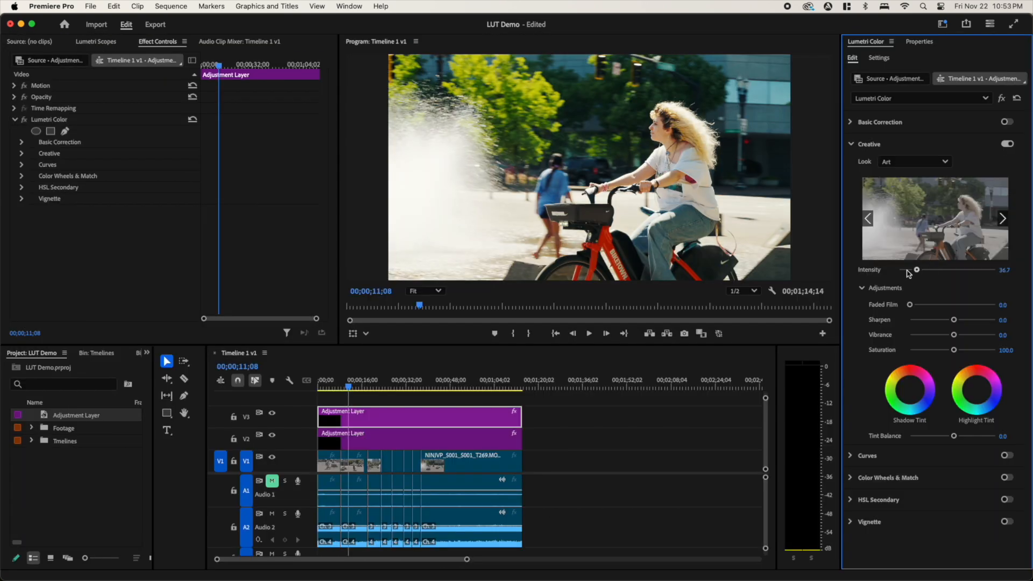
drag(911, 272, 938, 278)
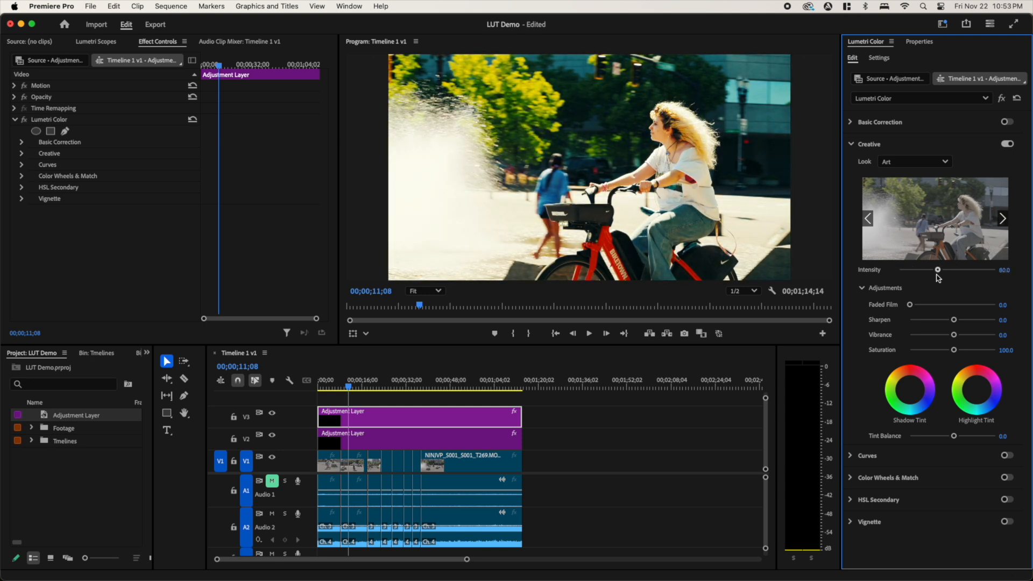
- Examine the stronger Art grade in a maximized program monitor, scrub back to 00;00;10;16, and restore the layout
click(731, 234)
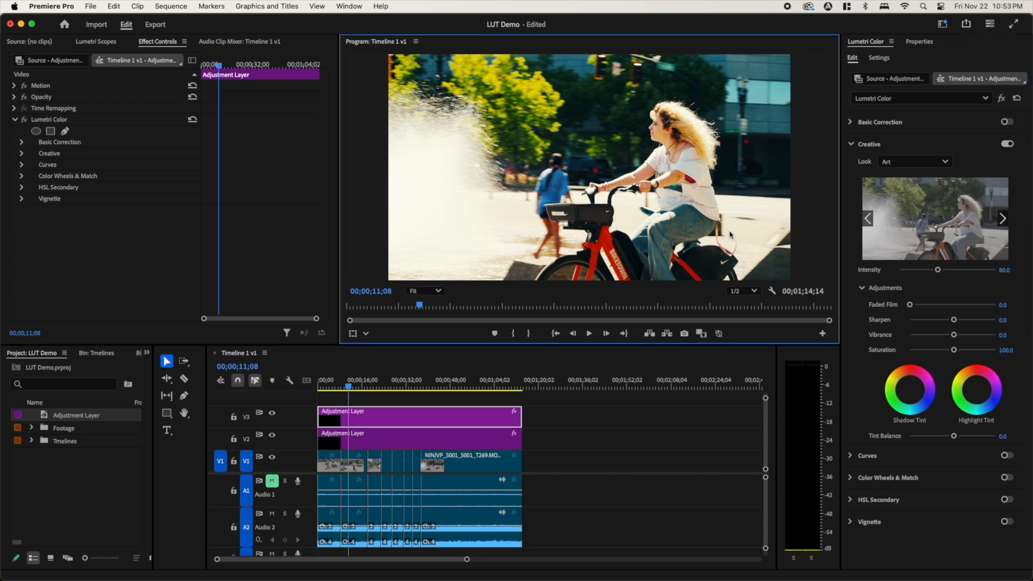
key(grave)
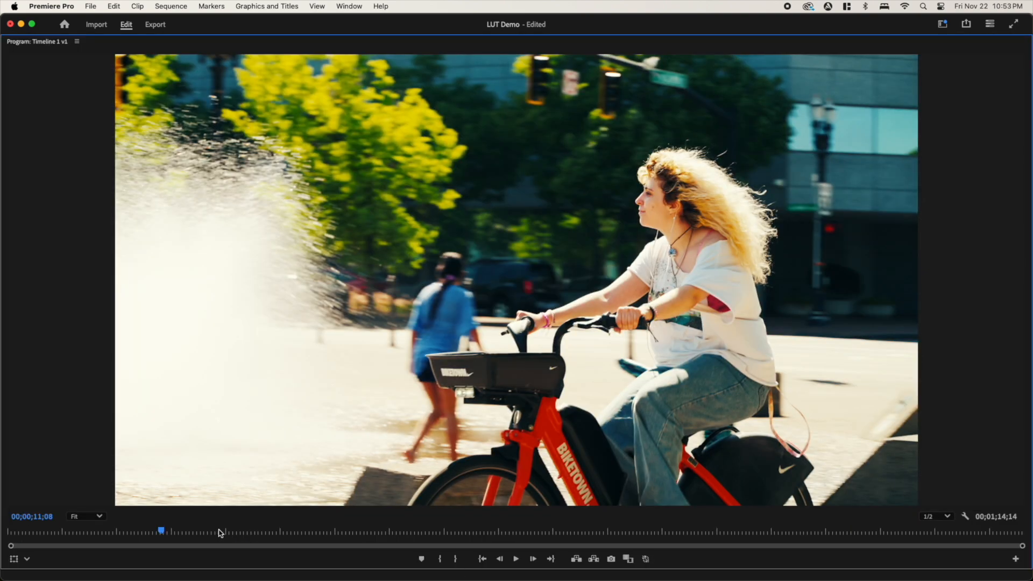
mouse_move(168, 538)
mouse_down()
mouse_move(182, 539)
mouse_move(154, 542)
mouse_up()
key(grave)
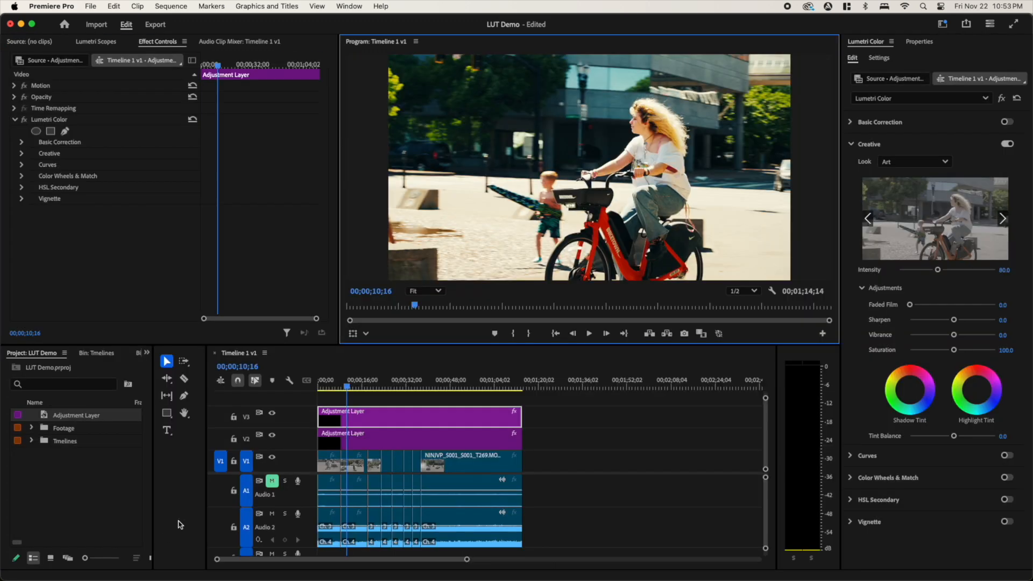
- Try the Art look's intensity at 50, scrub to 00;00;11;21, and set the intensity to 35.6
drag(939, 270, 925, 276)
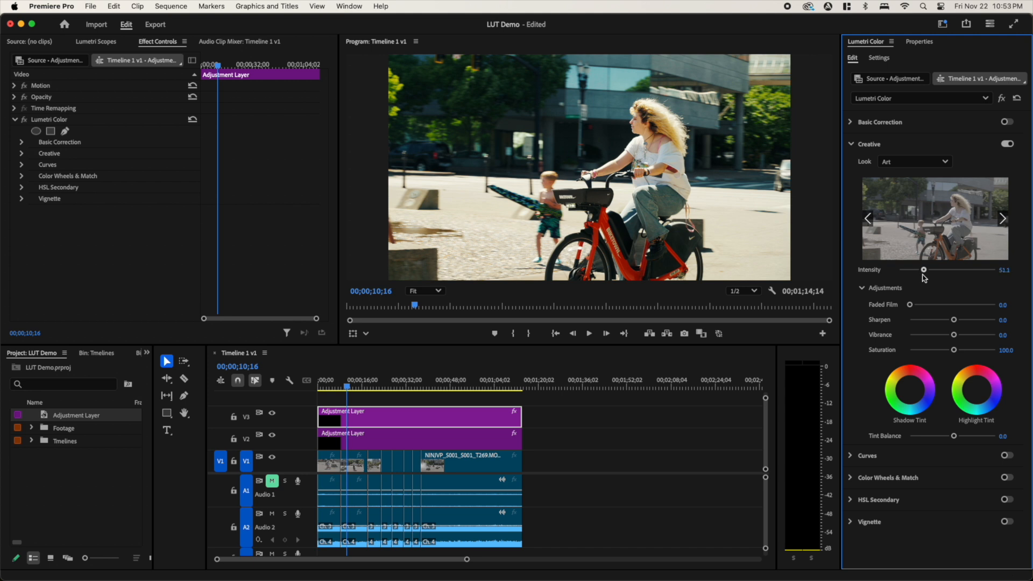
click(657, 241)
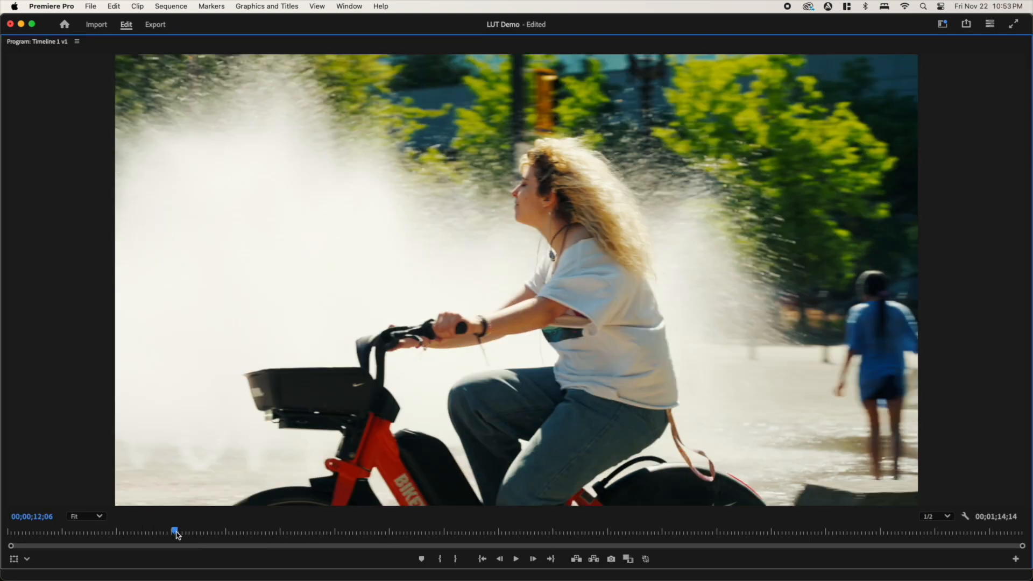
mouse_move(175, 533)
mouse_down()
mouse_move(155, 540)
mouse_move(166, 539)
mouse_up()
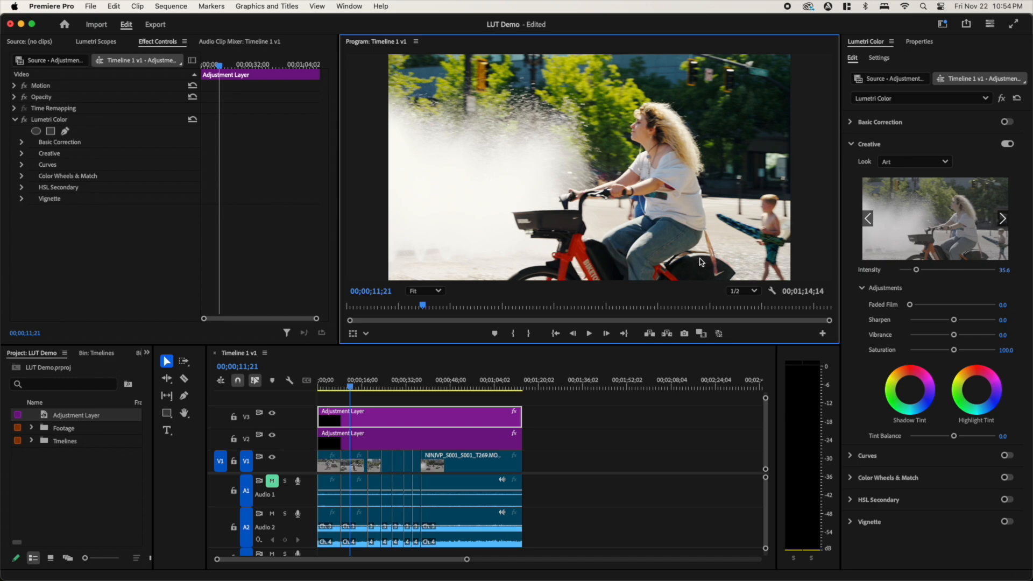
- Maximize the program monitor and scrub through the bicycle clip around 00;00;10;16 to examine the grade
key(grave)
mouse_move(165, 532)
mouse_down()
mouse_move(178, 533)
mouse_move(141, 548)
mouse_move(162, 538)
mouse_up()
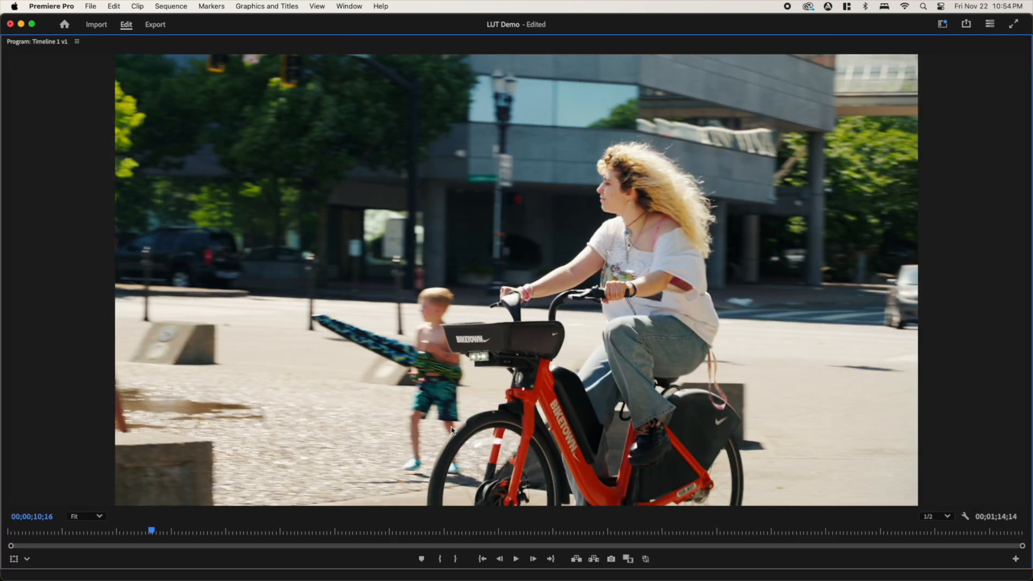
drag(150, 537, 172, 538)
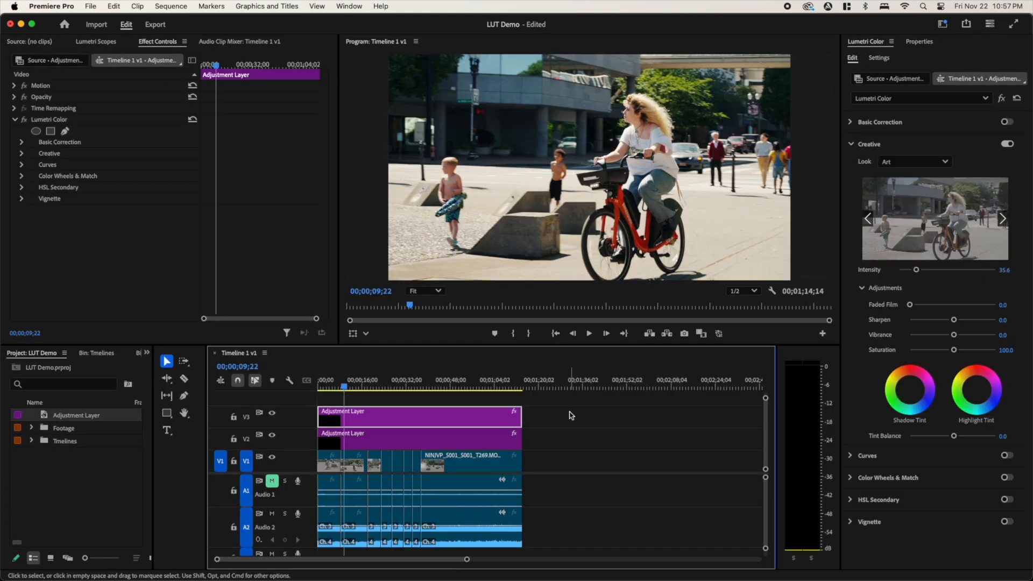